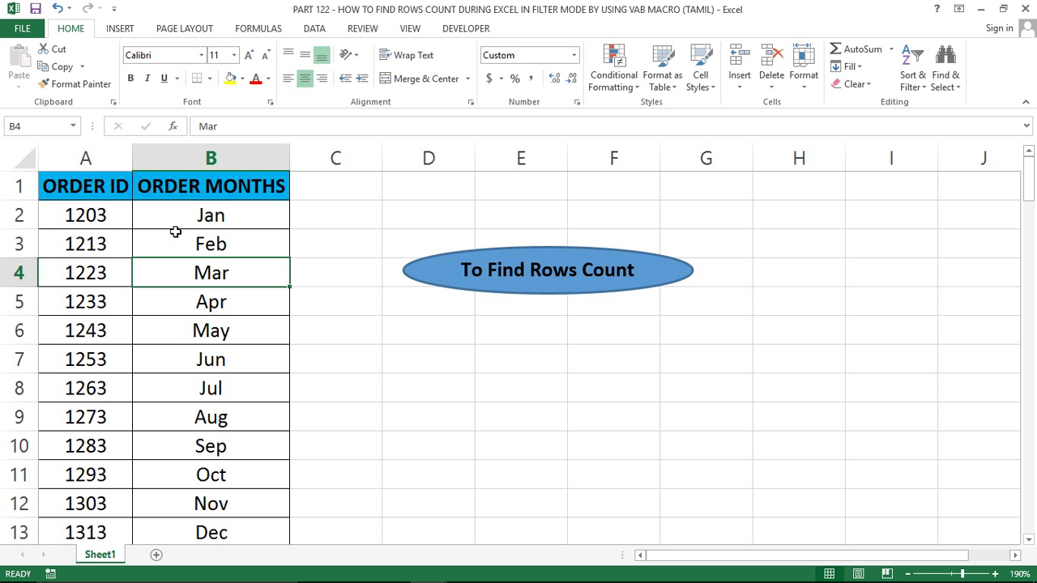
- Select the ORDER MONTHS column and its header cell
left_click(175, 232)
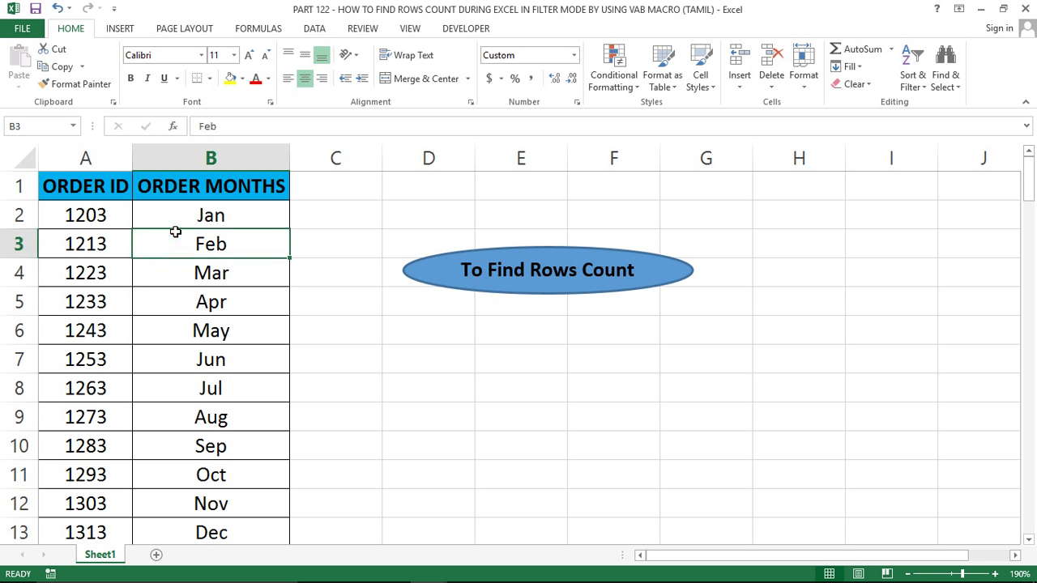
left_click(185, 158)
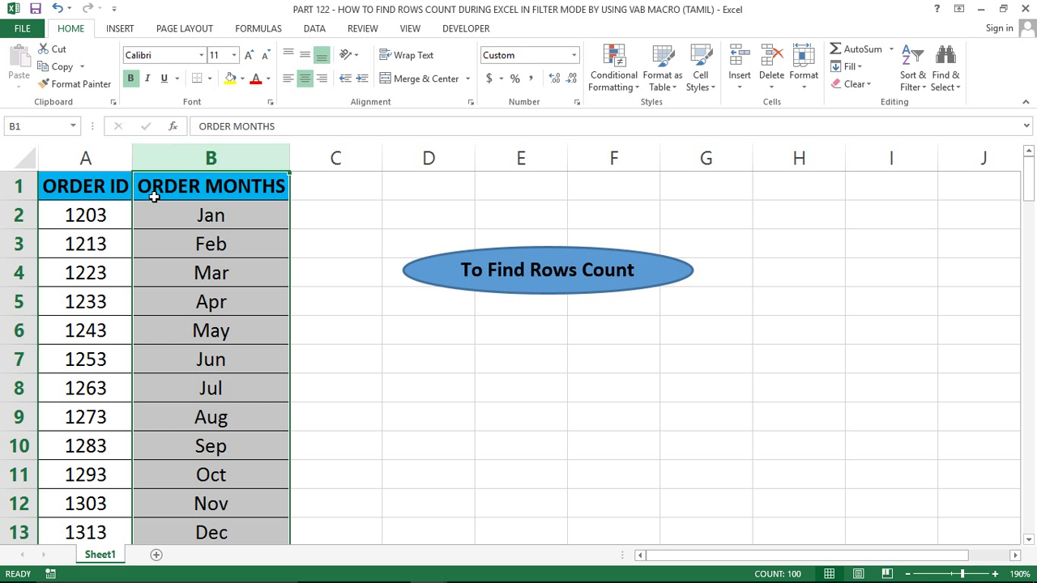
left_click(154, 194)
left_click(189, 158)
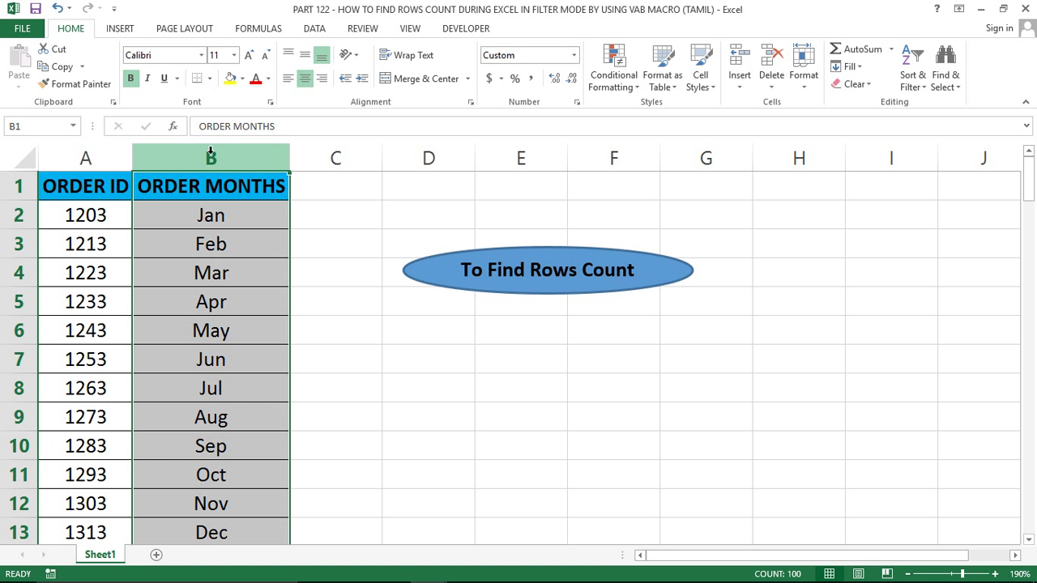
- Select the month entries from B2 down to row 100, then return to B2
left_click(254, 220)
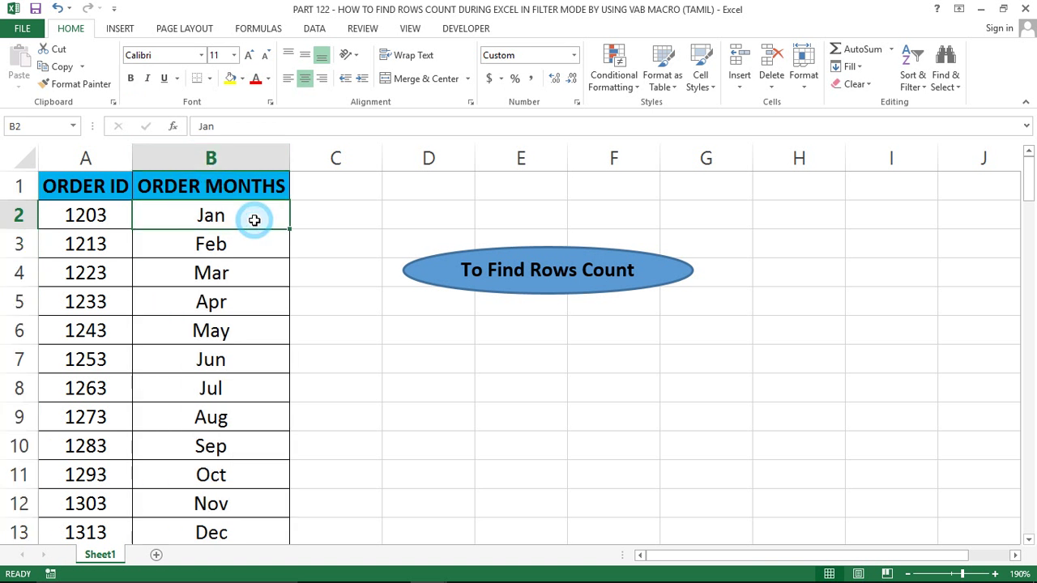
left_click(208, 212)
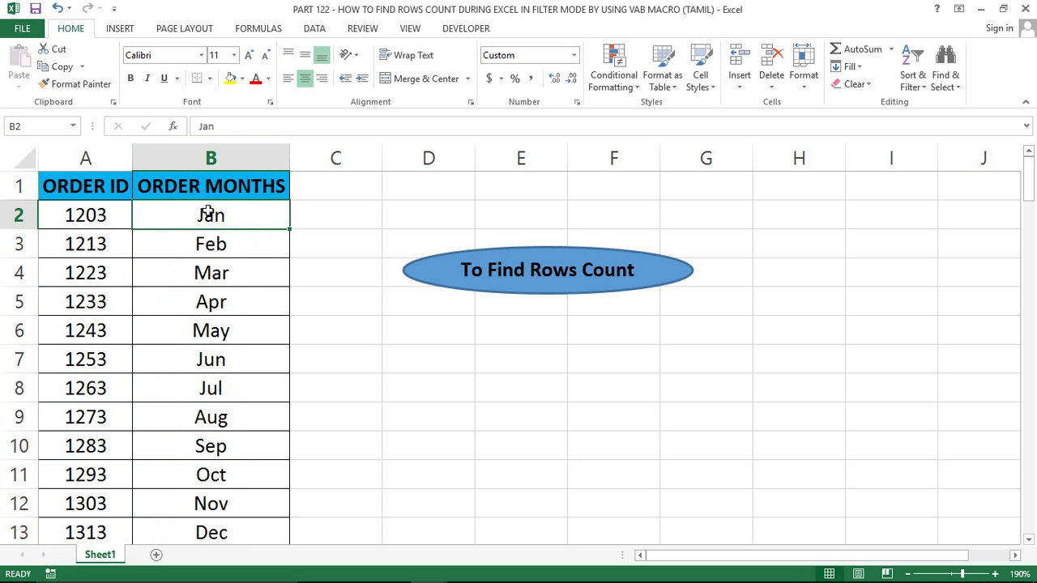
key("ctrl+shift+Down")
scroll(207, 212, "up", 20)
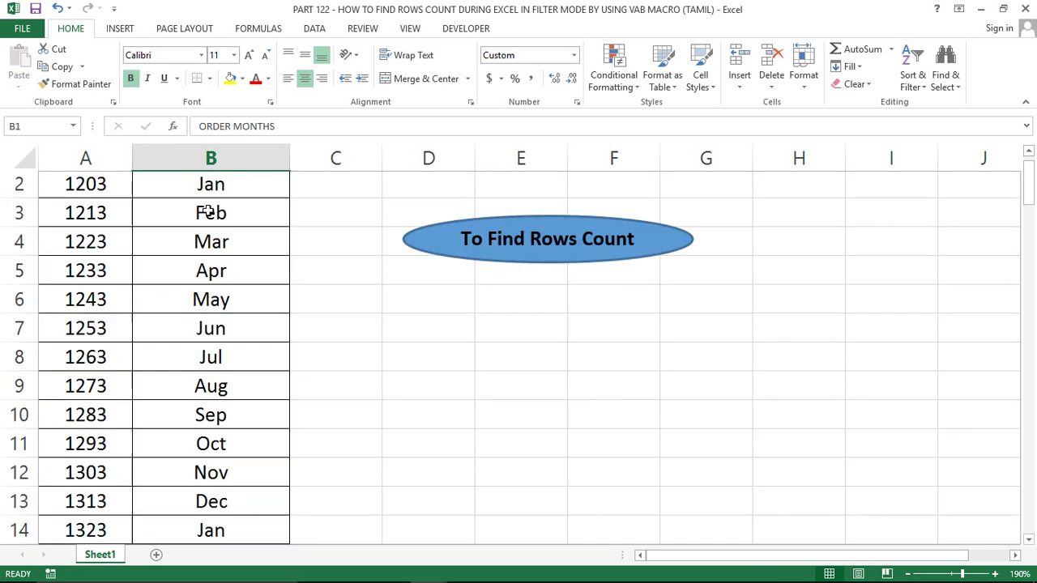
left_click(208, 212)
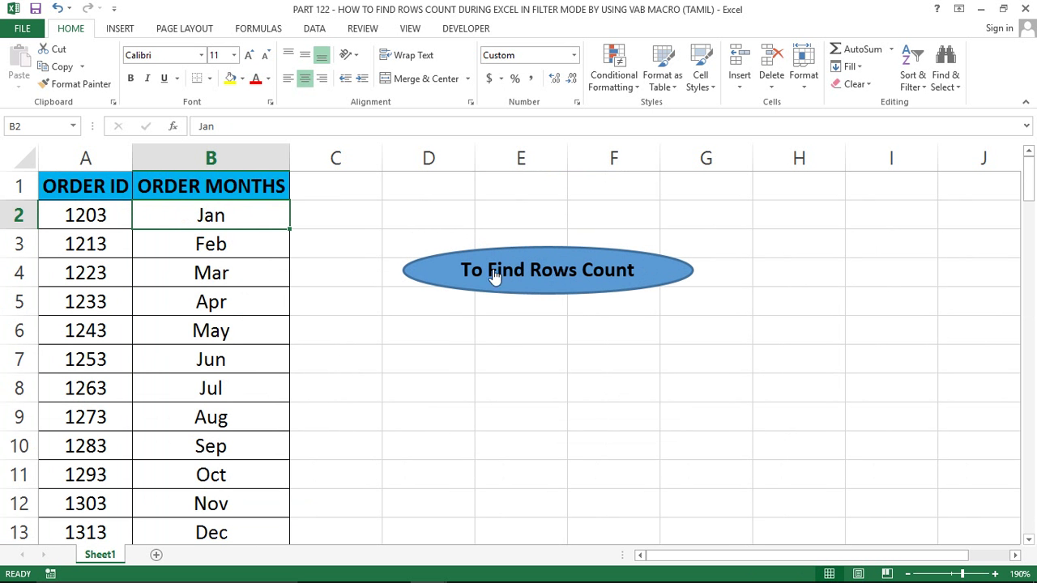
- Run the row-count macro on the full table and close its count message
left_click(521, 280)
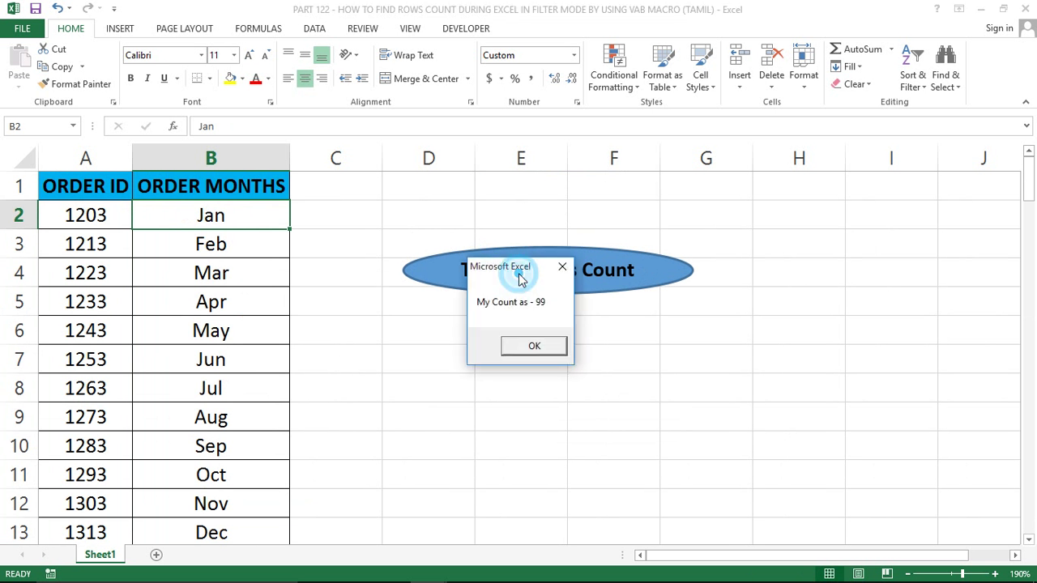
left_click_drag(525, 266, 495, 307)
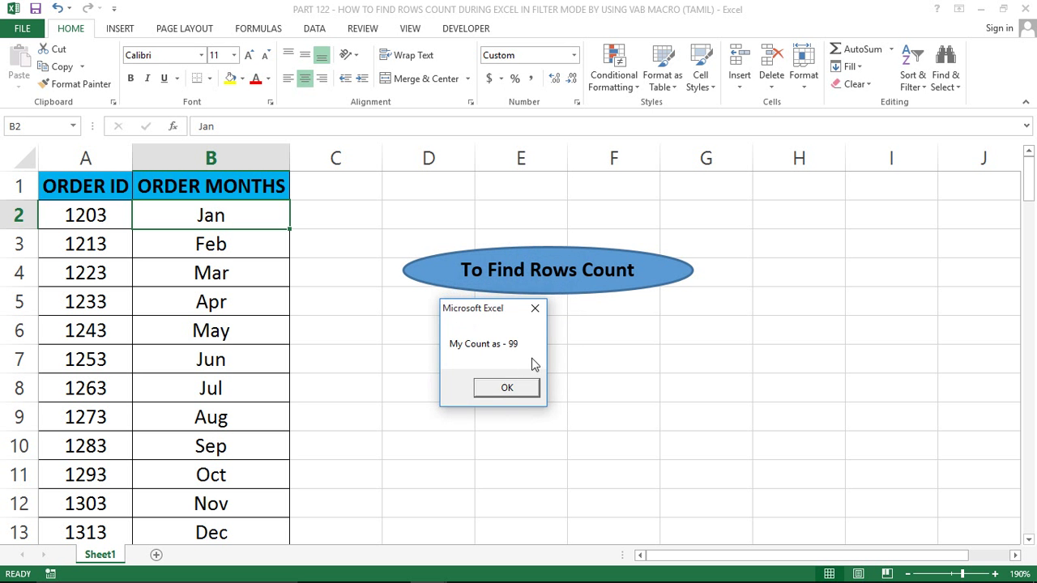
left_click(502, 389)
- Turn on filtering for the table from the ORDER MONTHS header
left_click(215, 194)
key("ctrl+b")
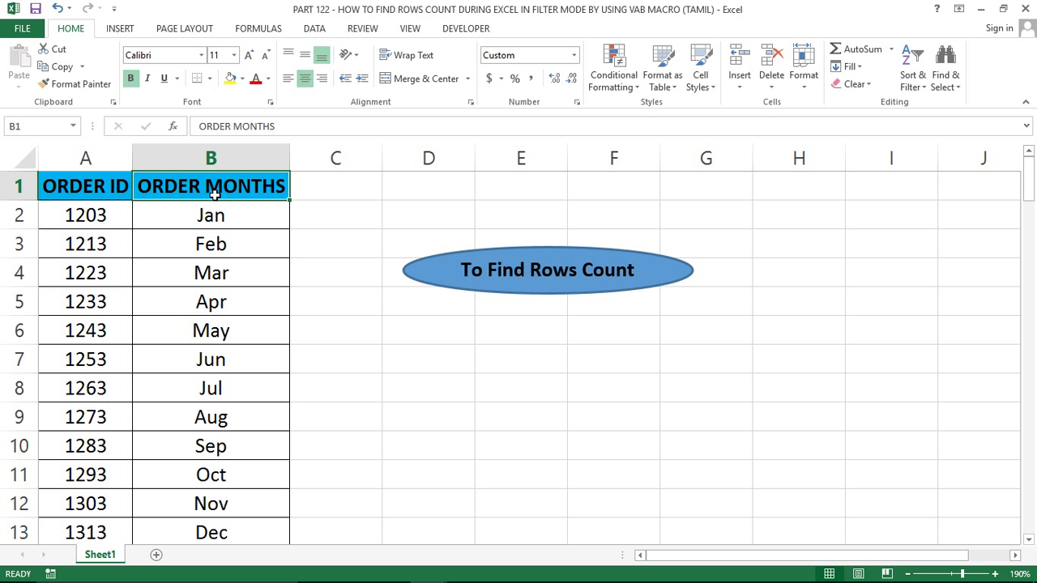
key("alt")
key("a")
key("t")
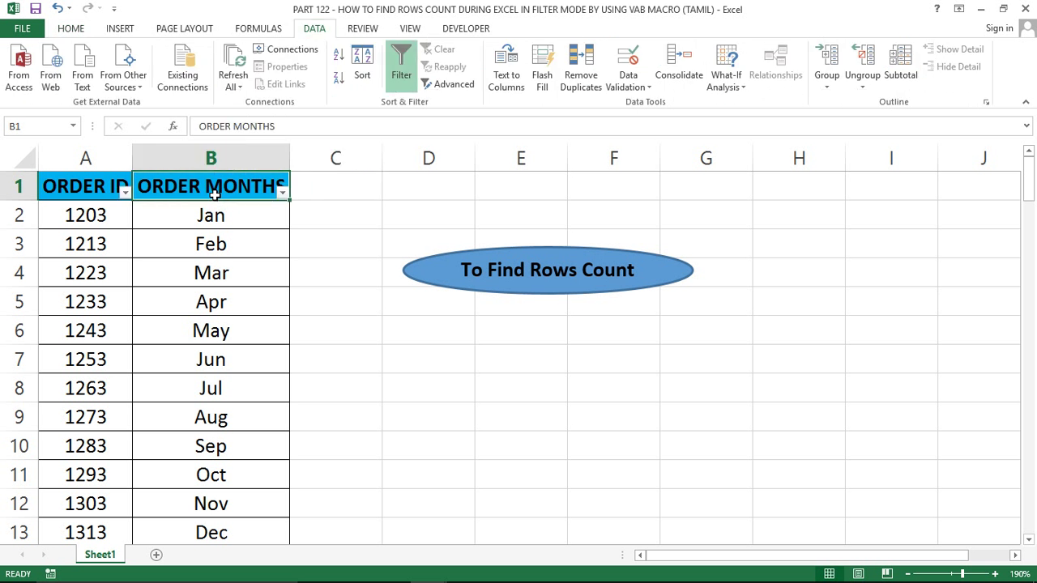
- Filter the ORDER MONTHS column to show only Aug rows
key("alt+Down")
key("Down")
key("Tab")
key("Up")
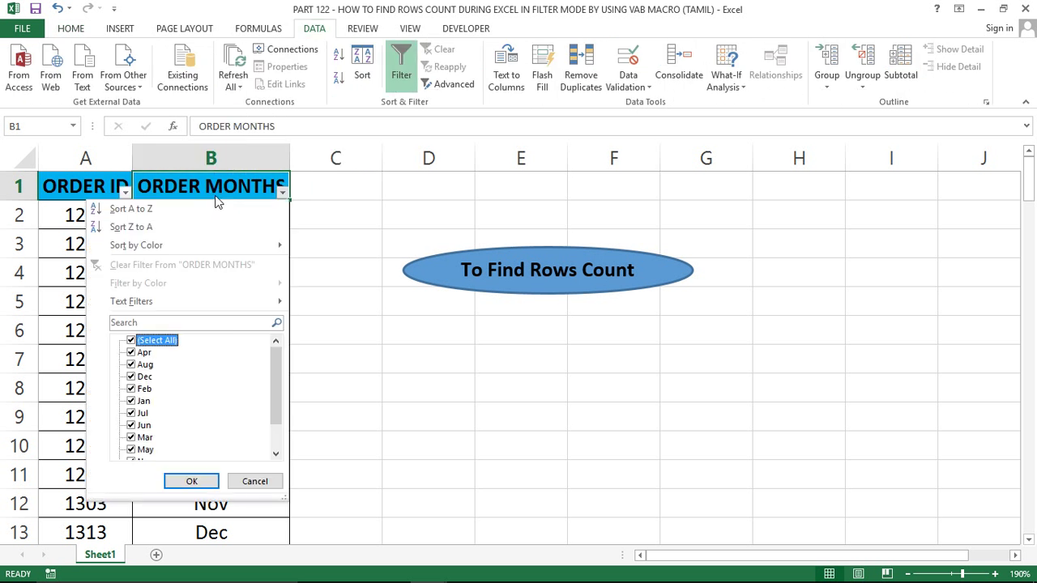
key("space")
key("Down")
key("Down")
key("space")
key("Return")
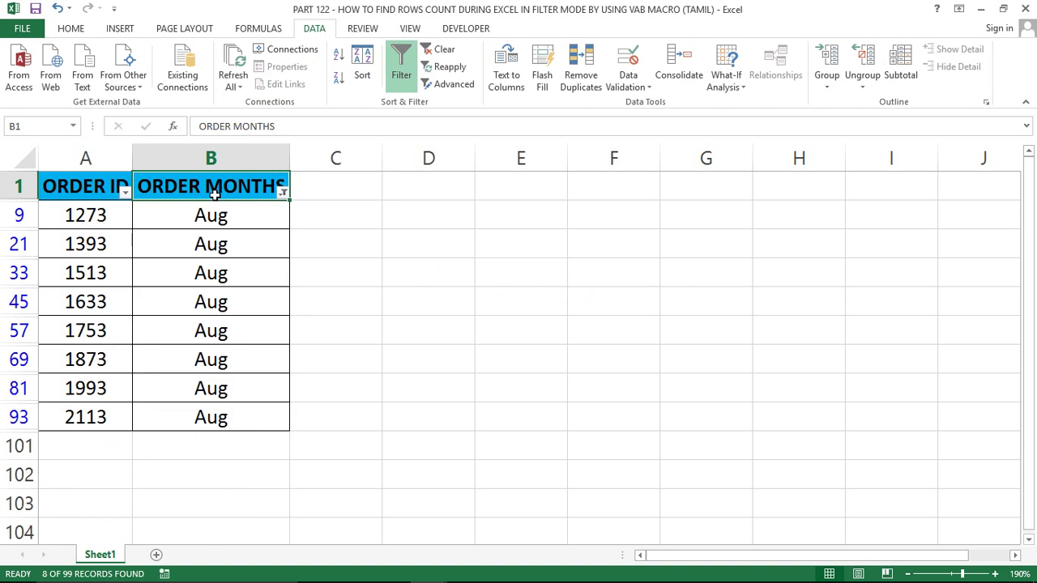
- Select the visible Aug cells in the ORDER MONTHS and ORDER ID columns
left_click(217, 220)
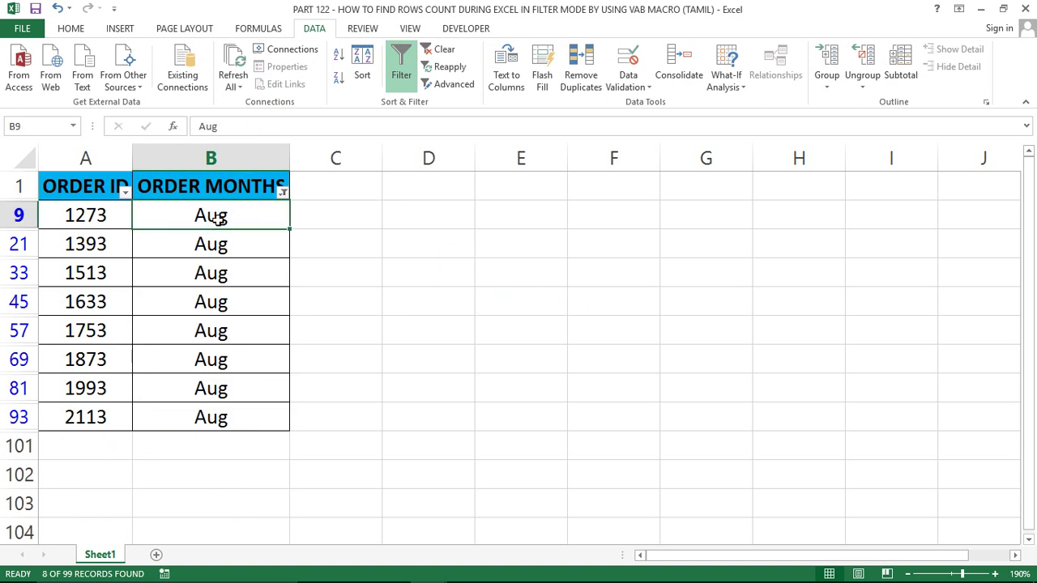
key("ctrl+shift+Down")
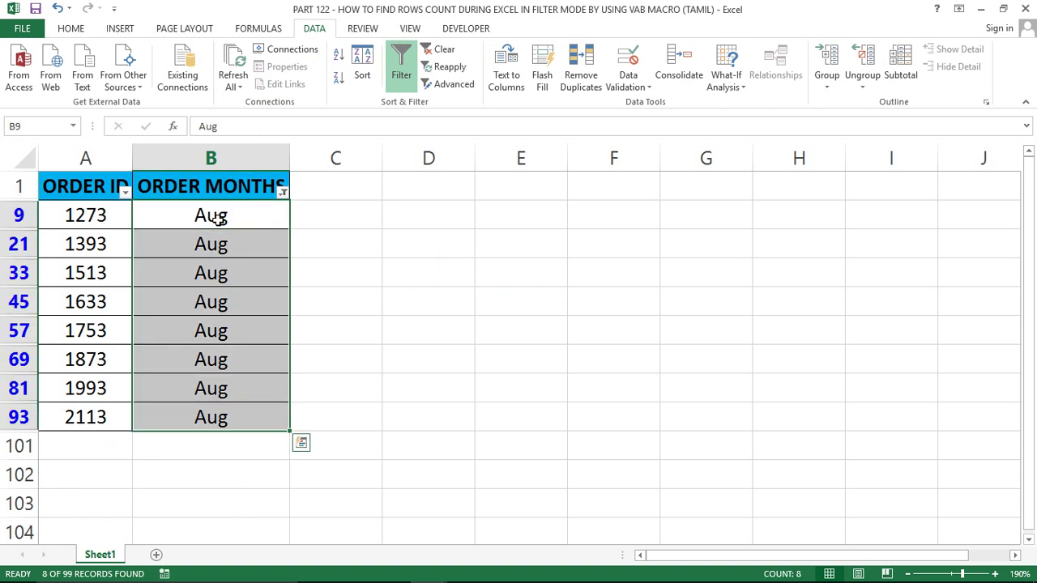
left_click(217, 220)
key("ctrl+shift+Down")
key("Left")
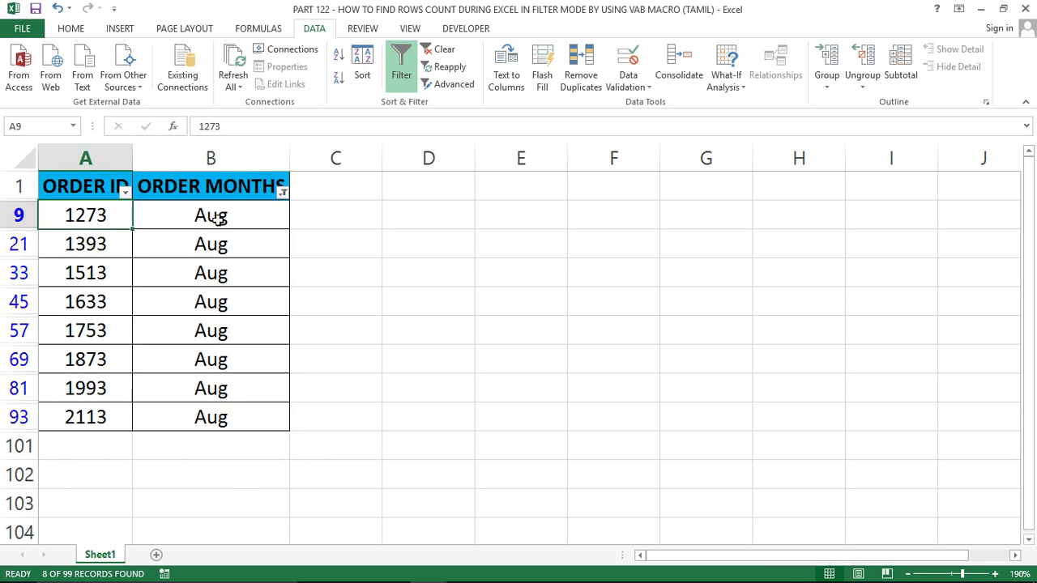
key("ctrl+shift+Down")
left_click(218, 220)
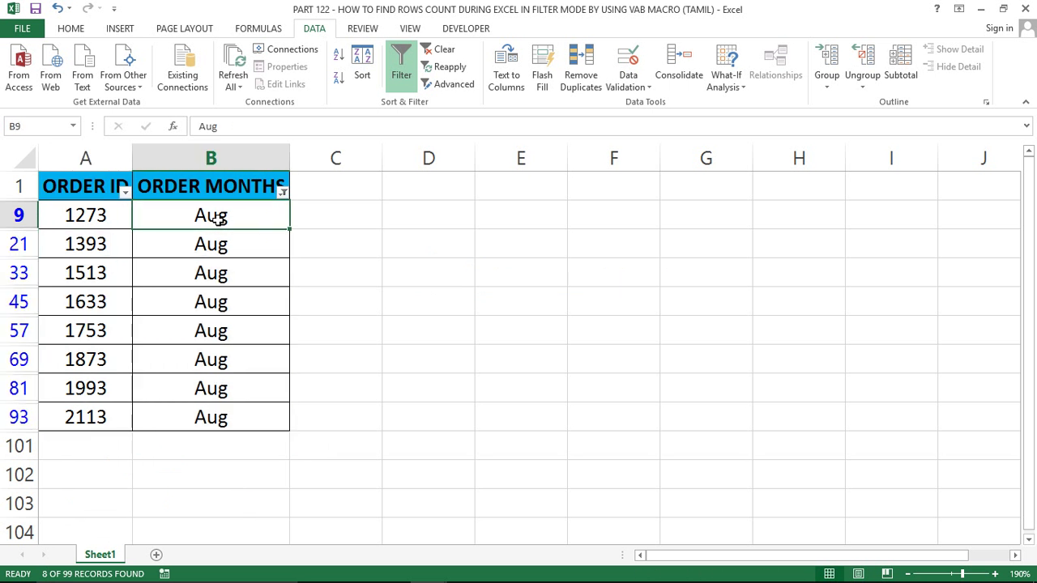
key("Up")
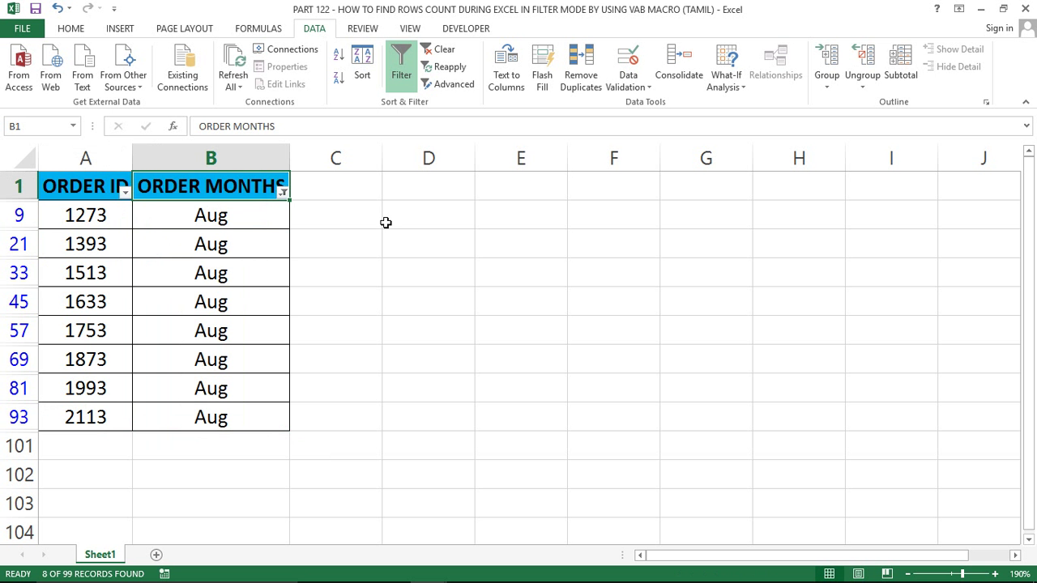
- Remove the filter so all rows show again
left_click(453, 239)
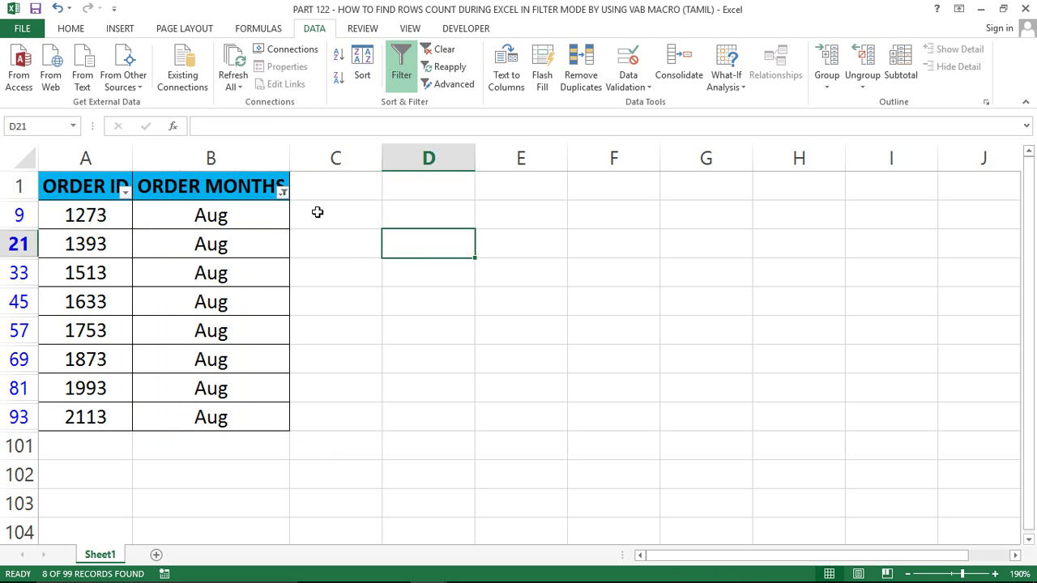
left_click(241, 191)
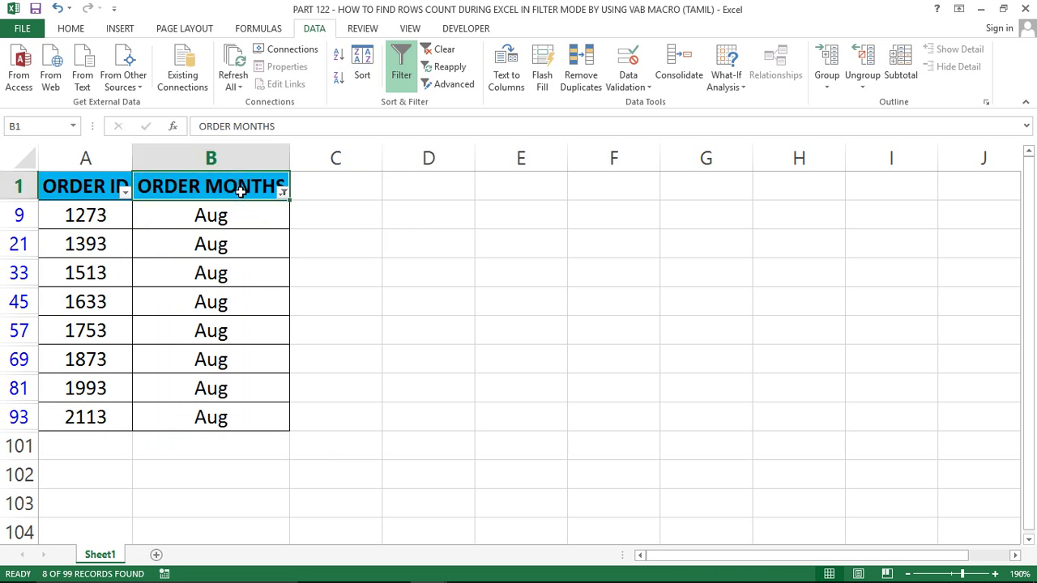
key("alt+a")
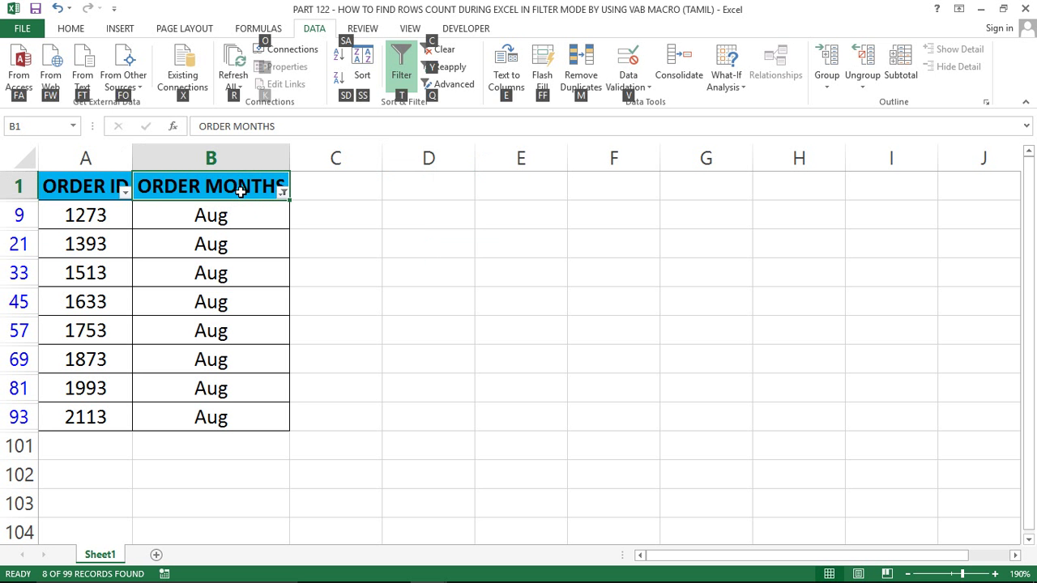
key("t")
key("Right")
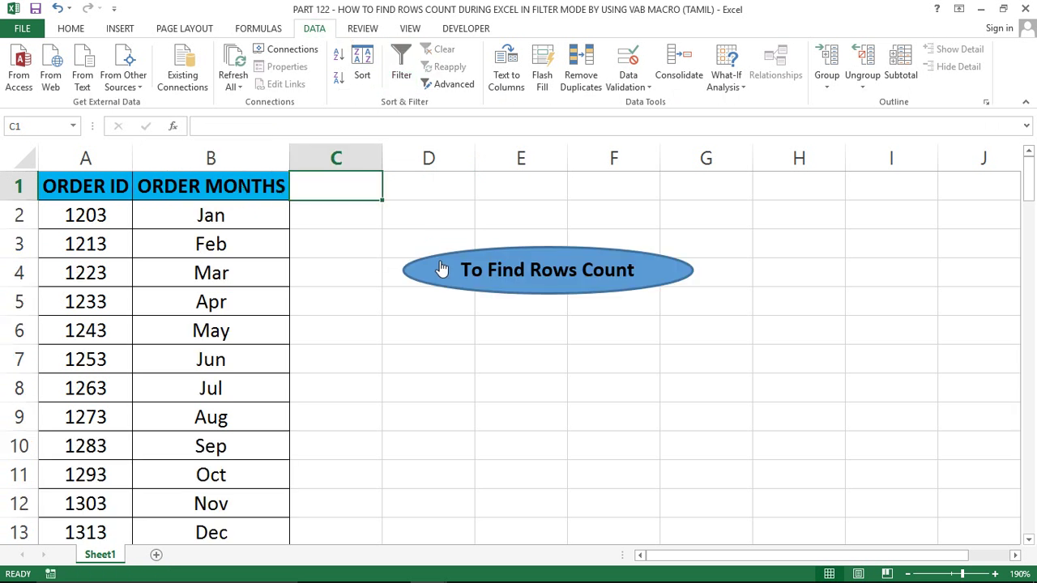
- Move the To Find Rows Count oval up level with row 1
right_click(440, 268)
left_click(402, 204)
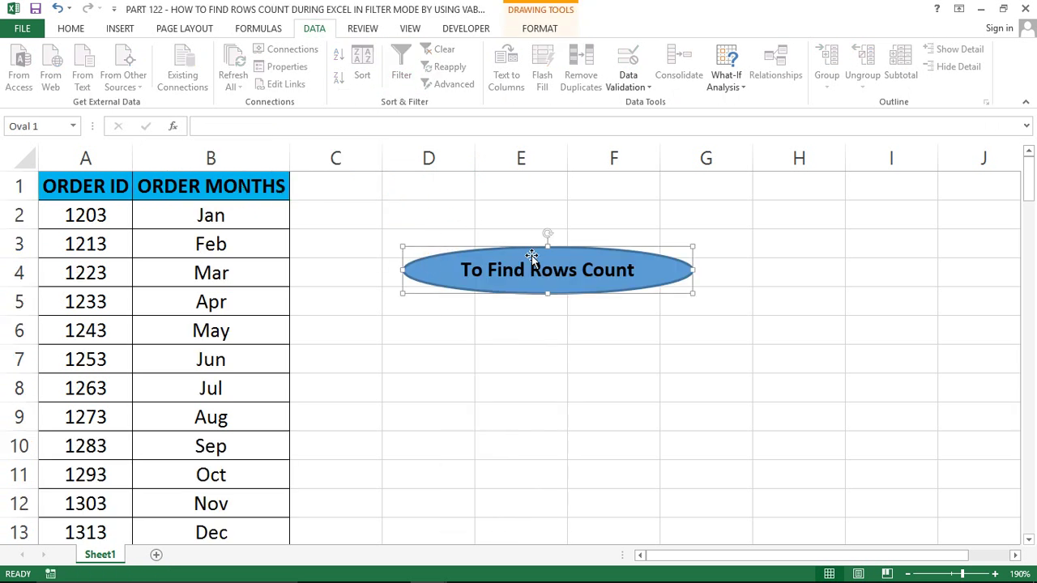
left_click_drag(527, 249, 527, 162)
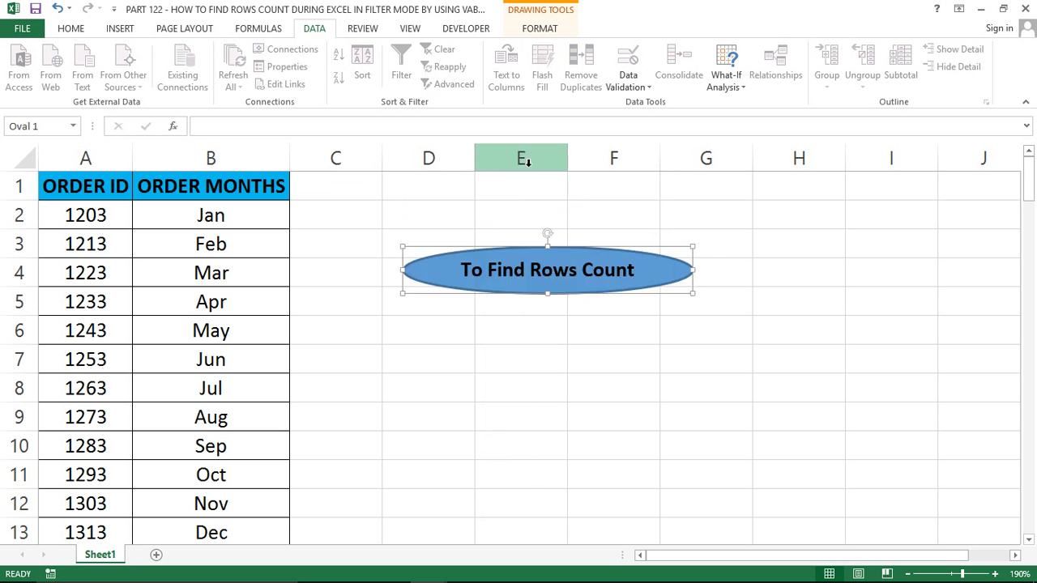
key("Up")
key("Up")
key("Up")
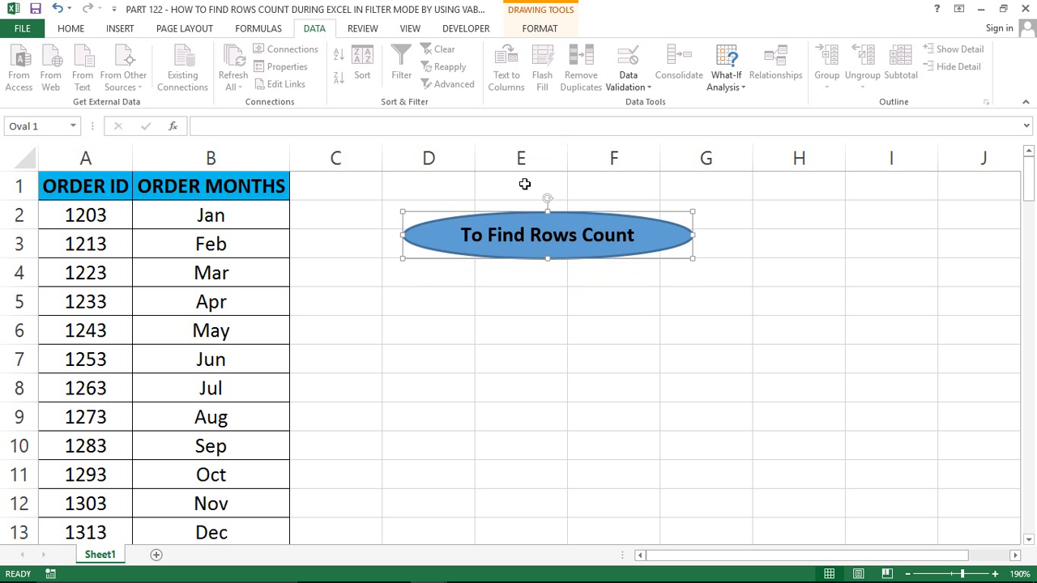
left_click(447, 306)
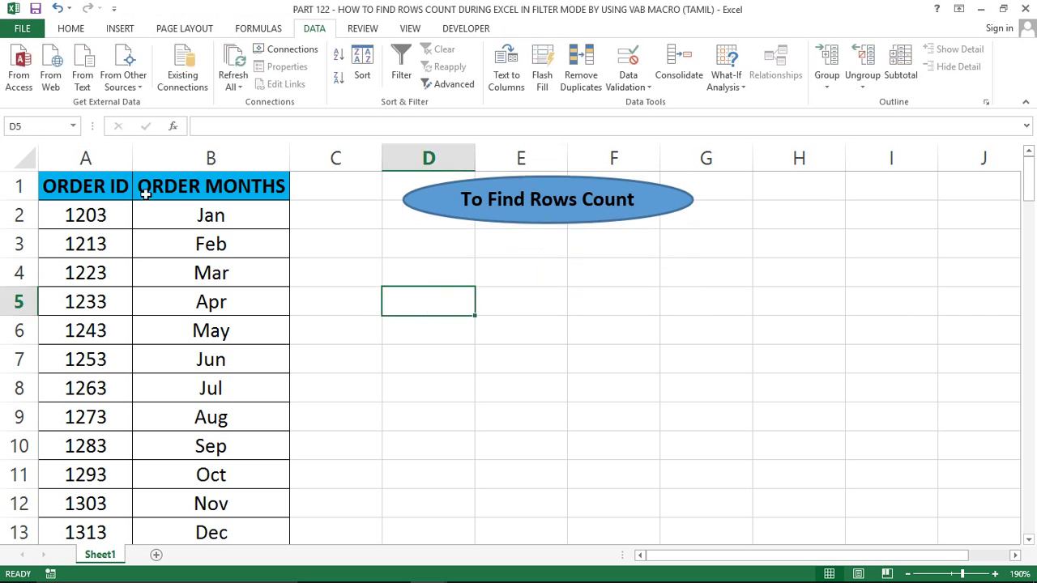
- Turn filtering back on and filter ORDER MONTHS to only Aug
left_click(162, 185)
key("ctrl+shift+l")
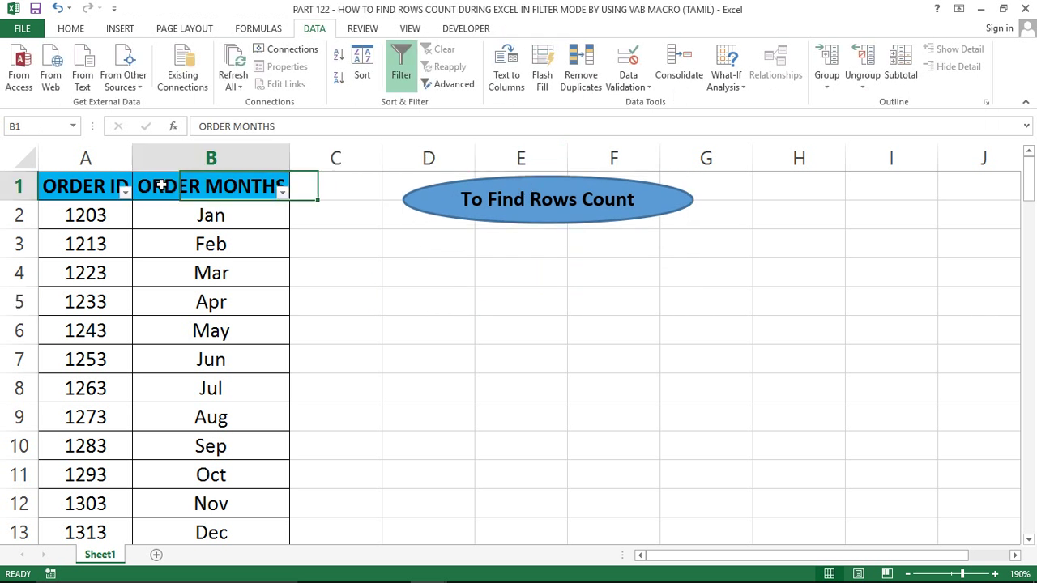
key("alt+Down")
key("Up")
key("space")
key("Down")
key("Down")
key("space")
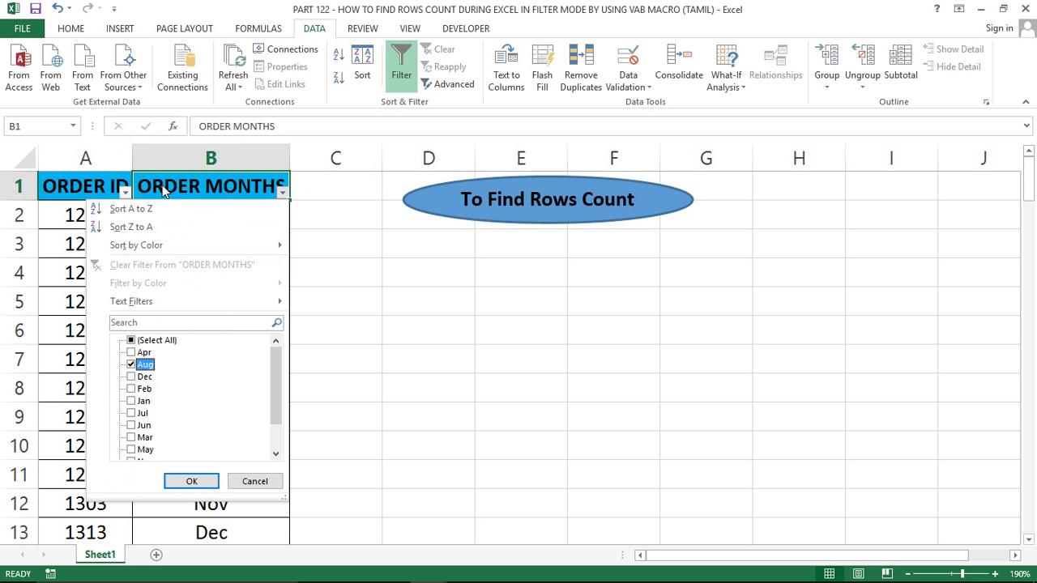
key("Return")
- Run the row-count macro on the Aug rows and dismiss the count of 8
left_click(331, 227)
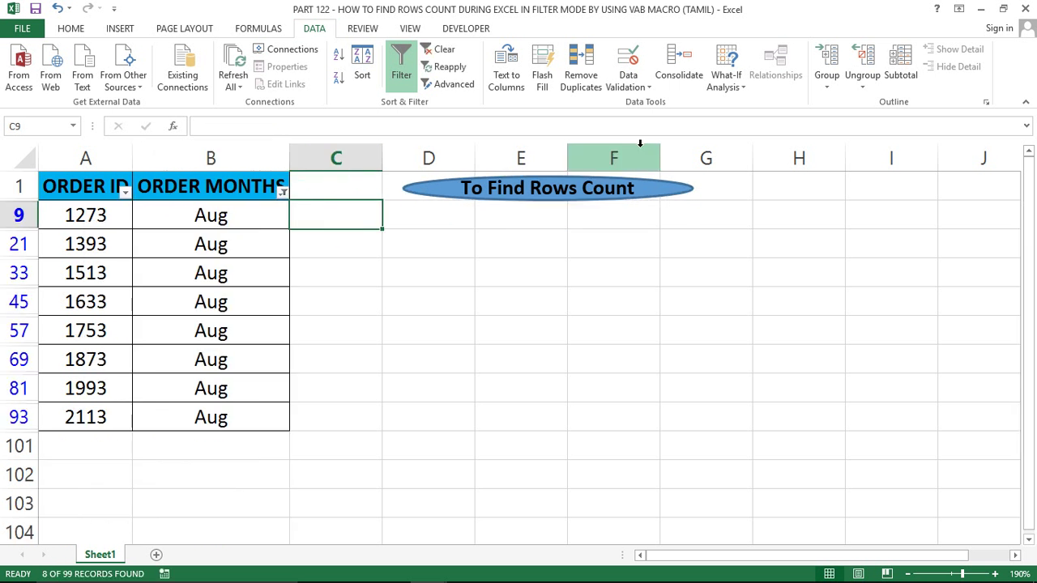
left_click(516, 202)
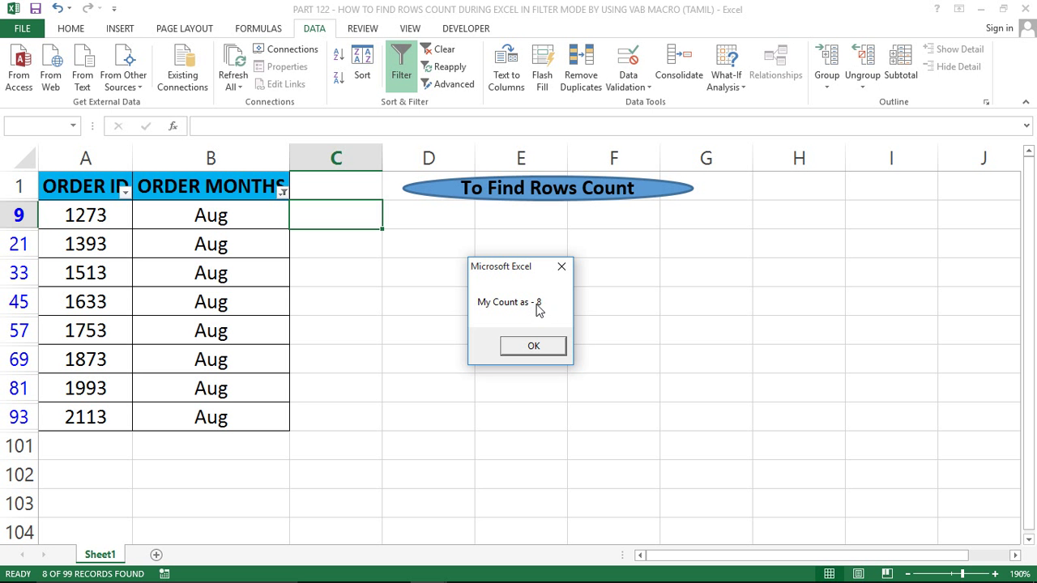
left_click(526, 347)
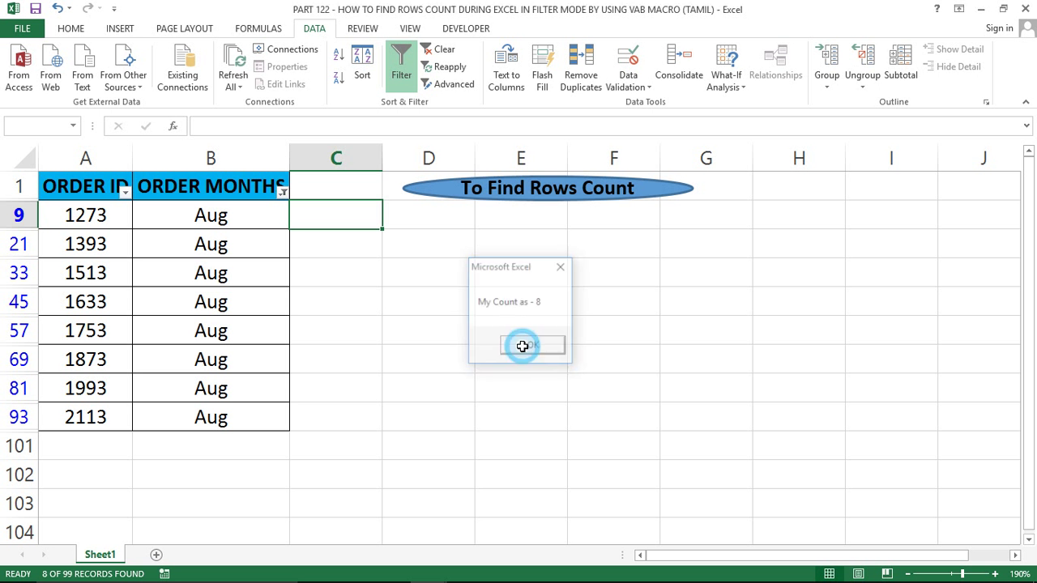
left_click(240, 178)
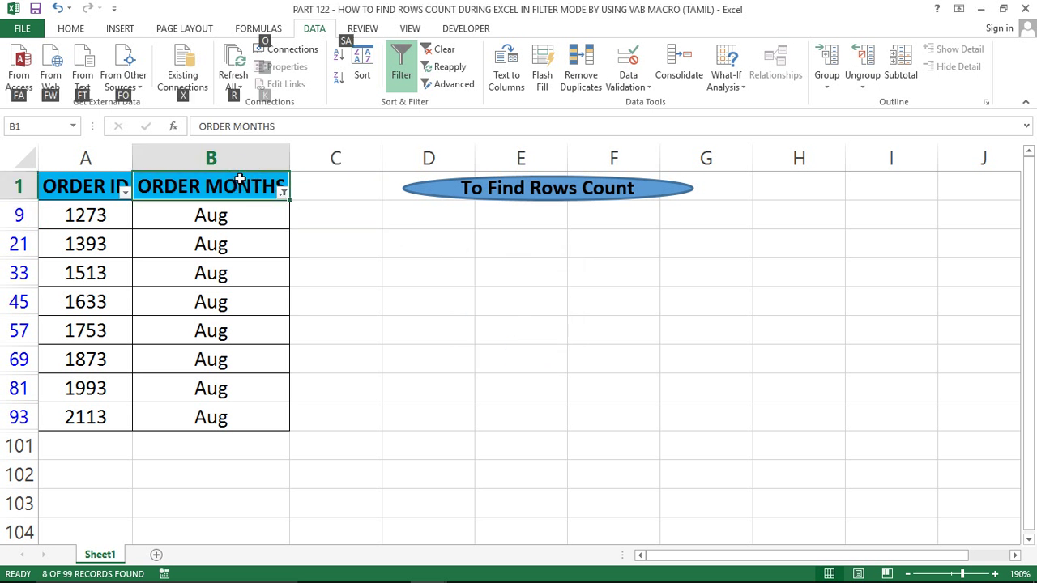
- Clear the filter, run the macro for a count of 99, and verify via B2:B100
key("ctrl+shift+l")
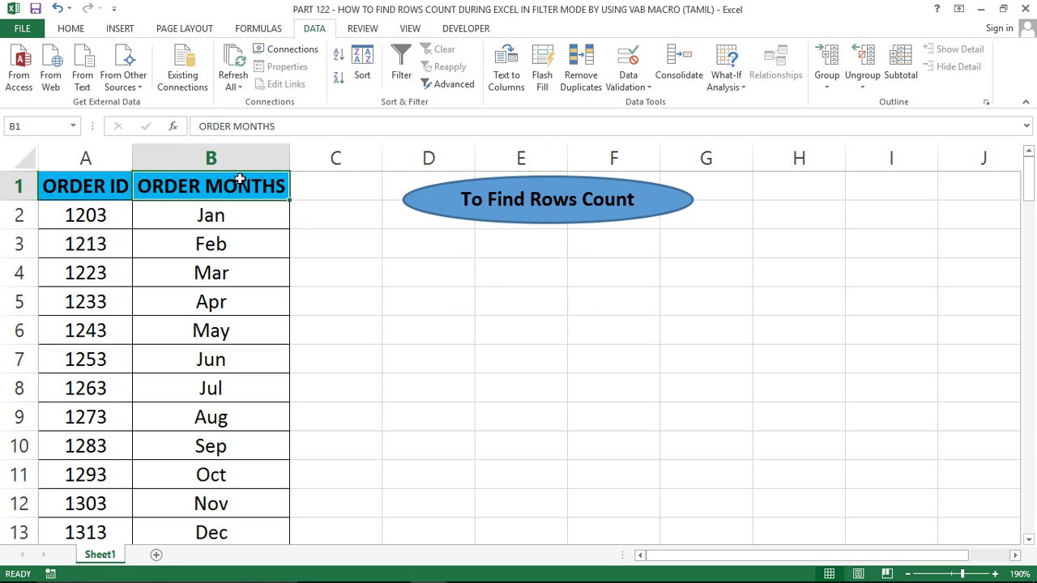
left_click(443, 199)
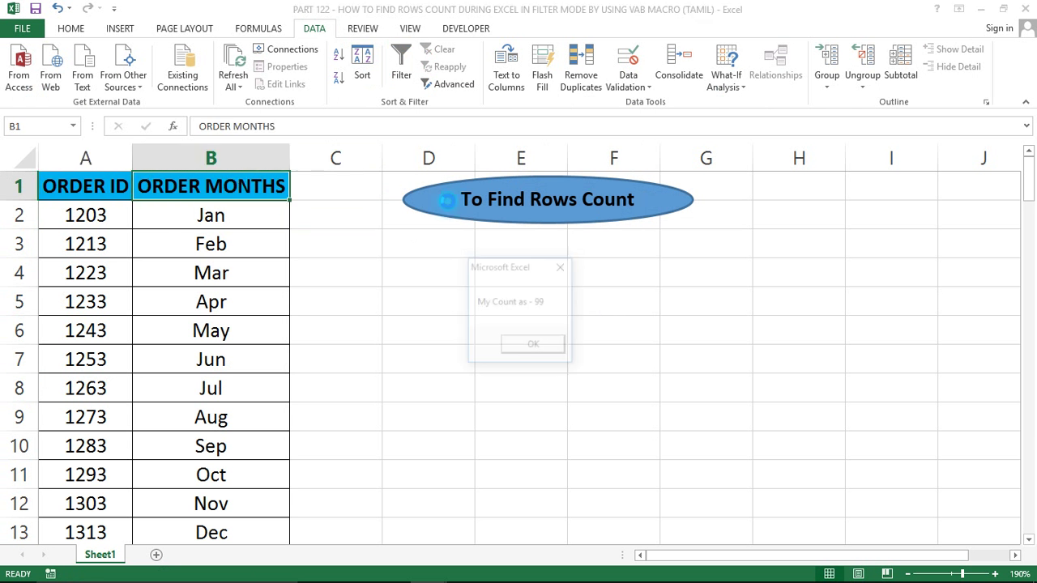
left_click(513, 344)
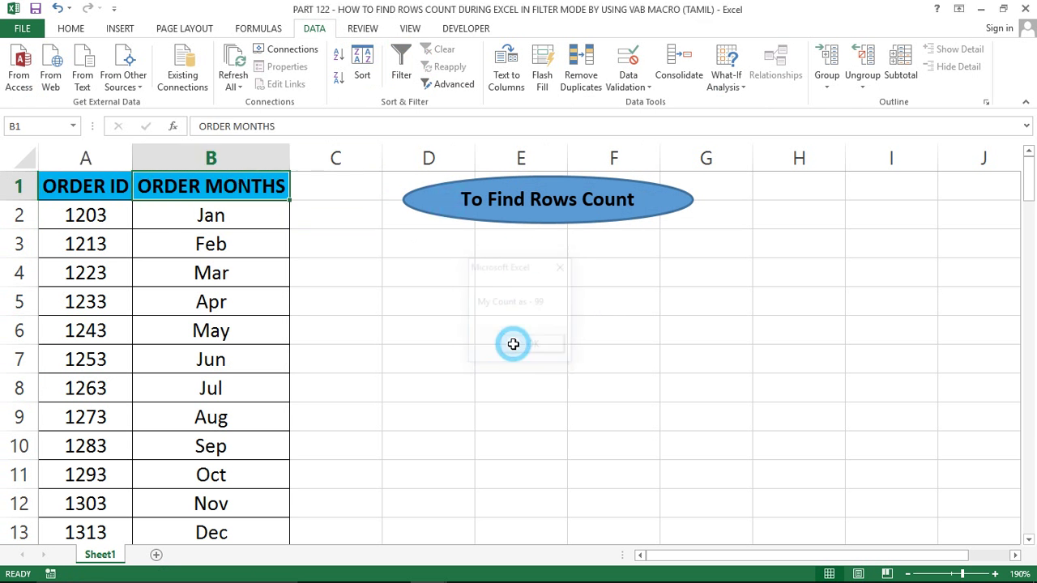
left_click(188, 204)
key("ctrl+shift+Down")
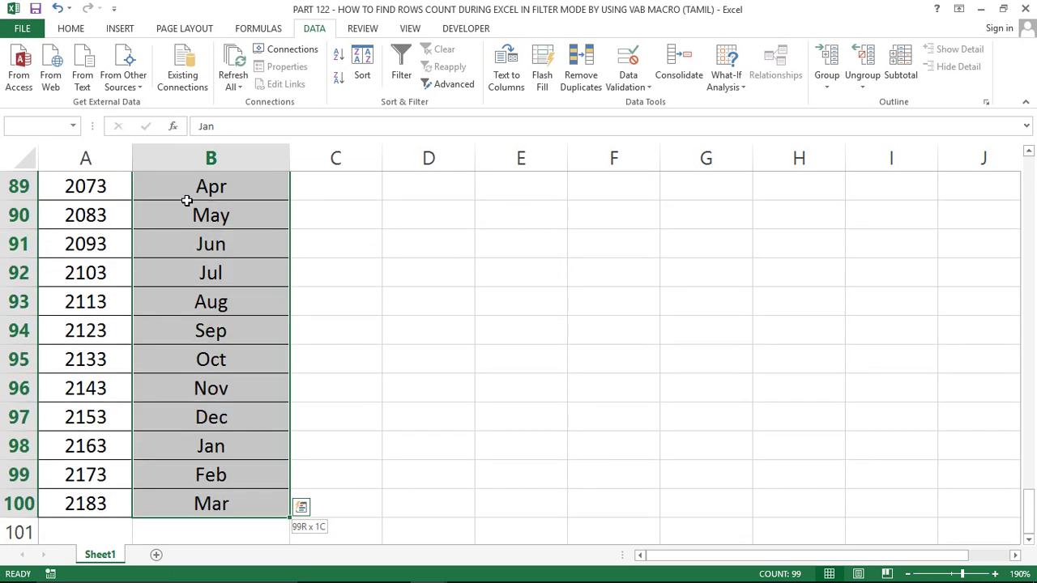
key("ctrl+Up")
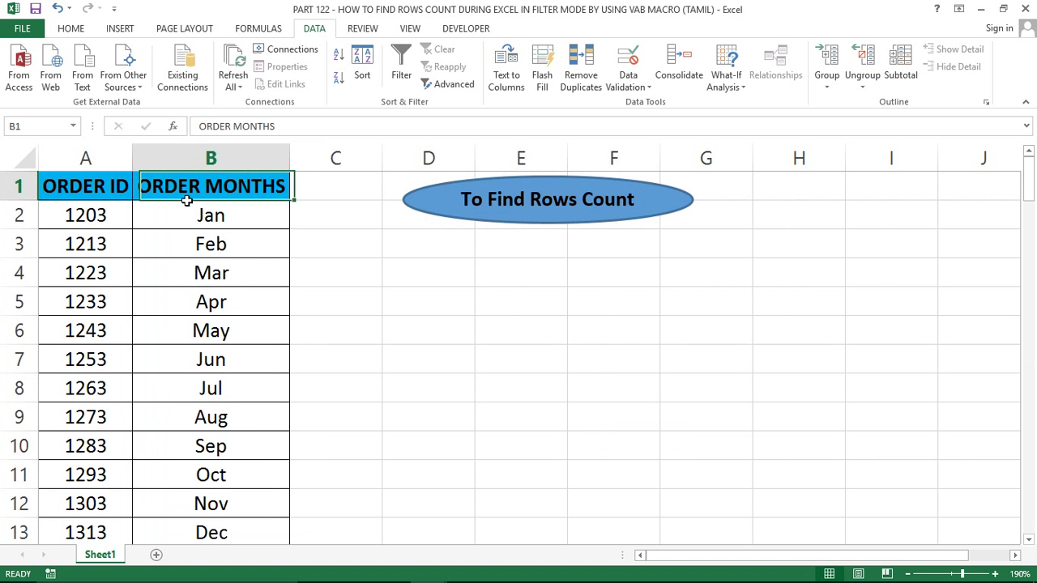
- Turn the filter back on and show only Jan in ORDER MONTHS
key("alt")
key("a")
key("t")
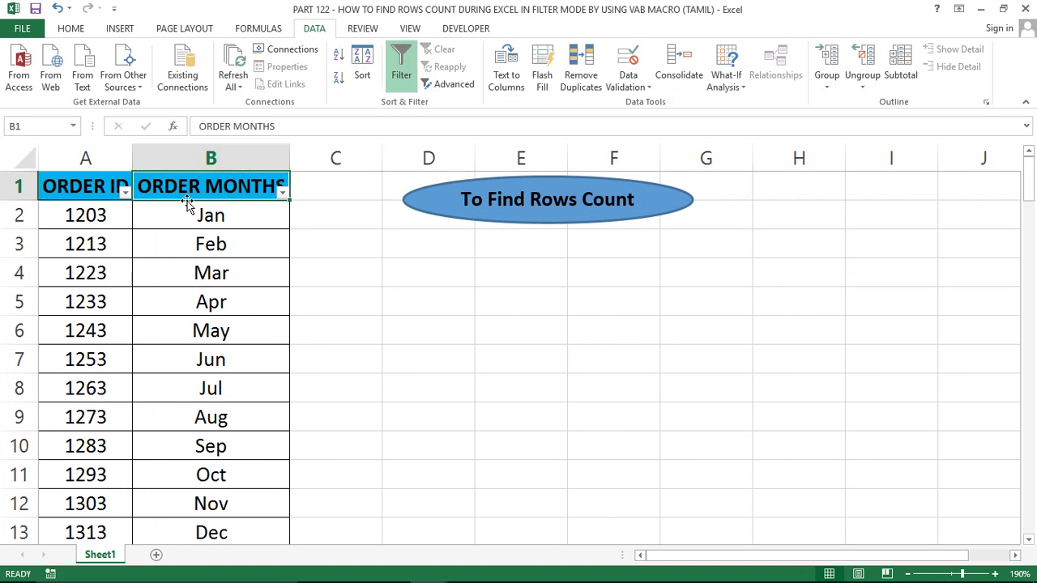
key("alt+Down")
key("Down")
key("Up")
key("space")
key("Down")
key("Down")
key("Down")
key("Down")
key("Down")
key("space")
key("Return")
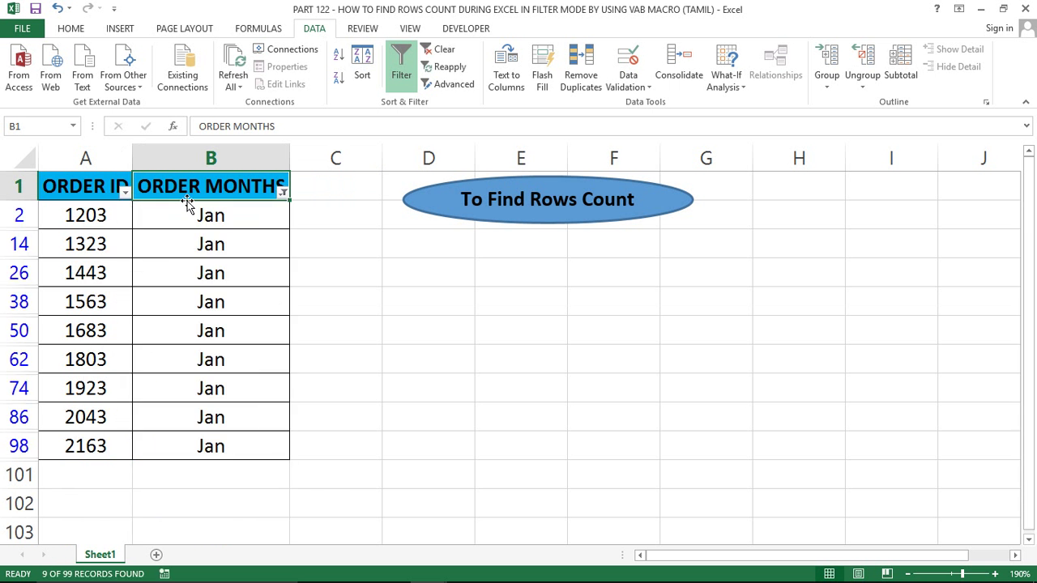
- Run the macro on the Jan rows for a count of 9 and verify the visible cells
left_click(213, 235)
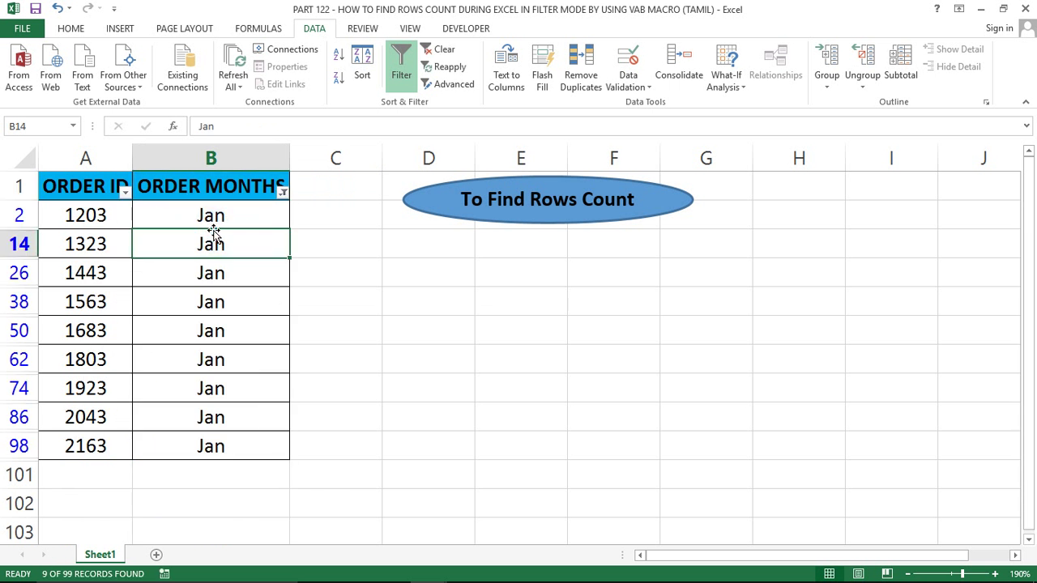
key("ctrl+shift+Down")
left_click(405, 270)
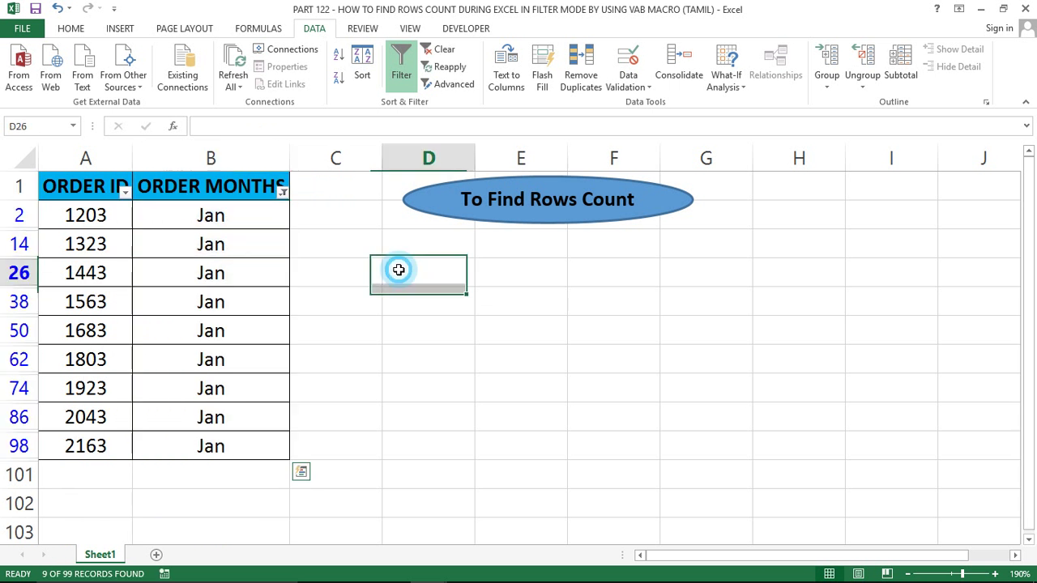
left_click(514, 227)
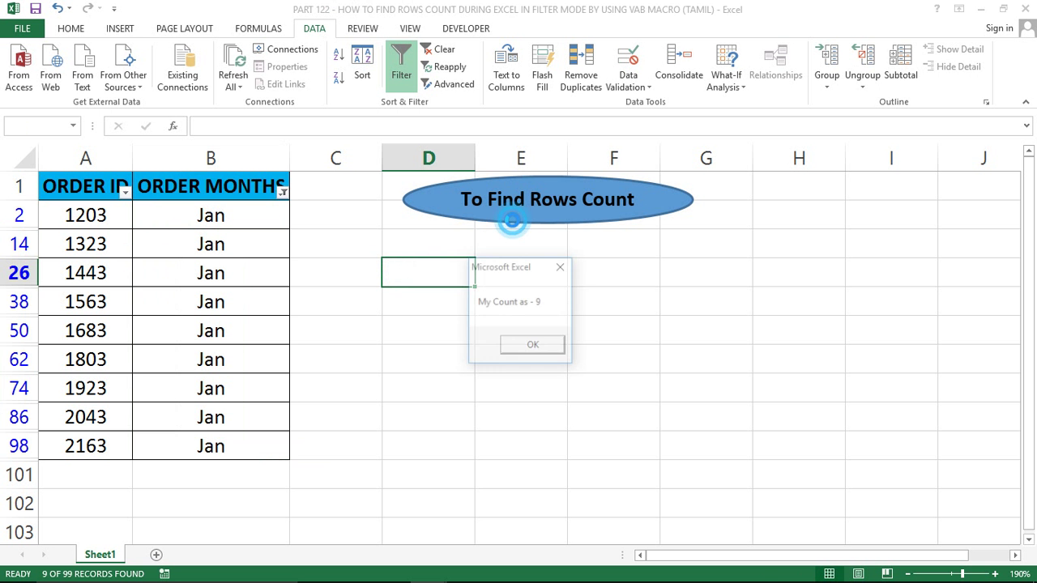
left_click(529, 348)
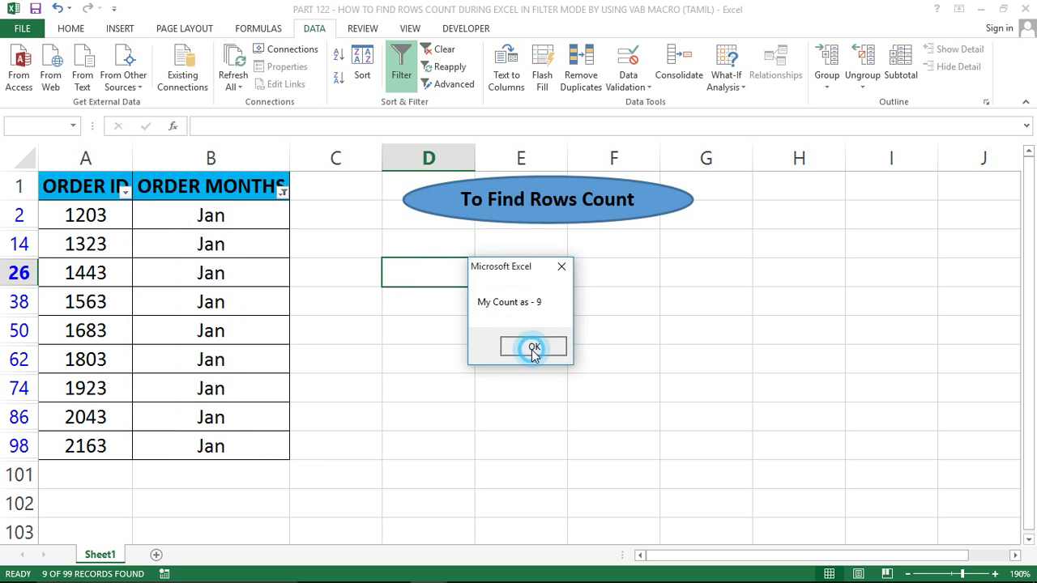
left_click(188, 208)
key("ctrl+shift+Down")
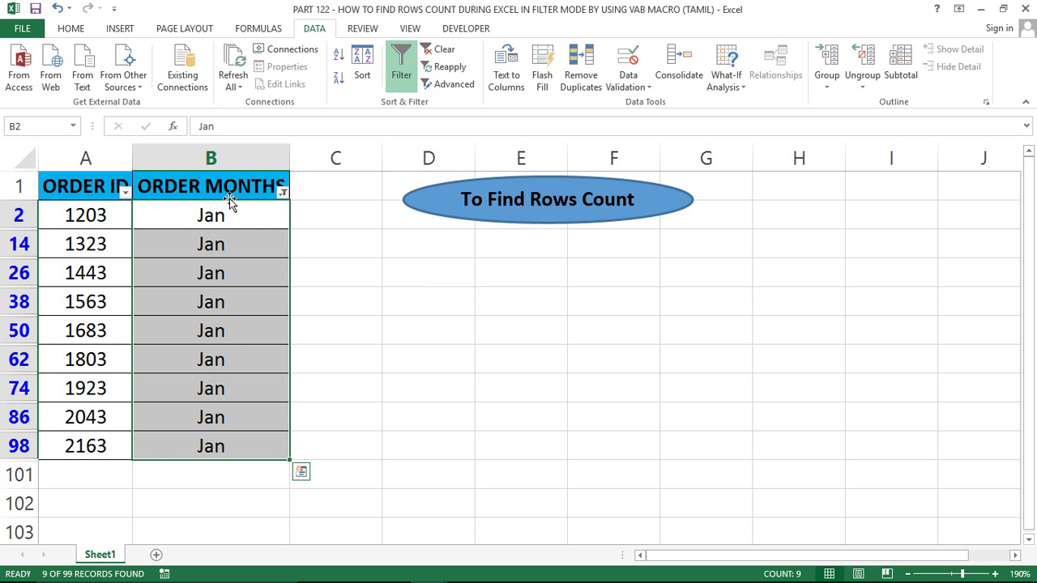
- Remove the ORDER MONTHS filter so all months show
left_click(226, 194)
key("alt+a")
key("t")
left_click(284, 246)
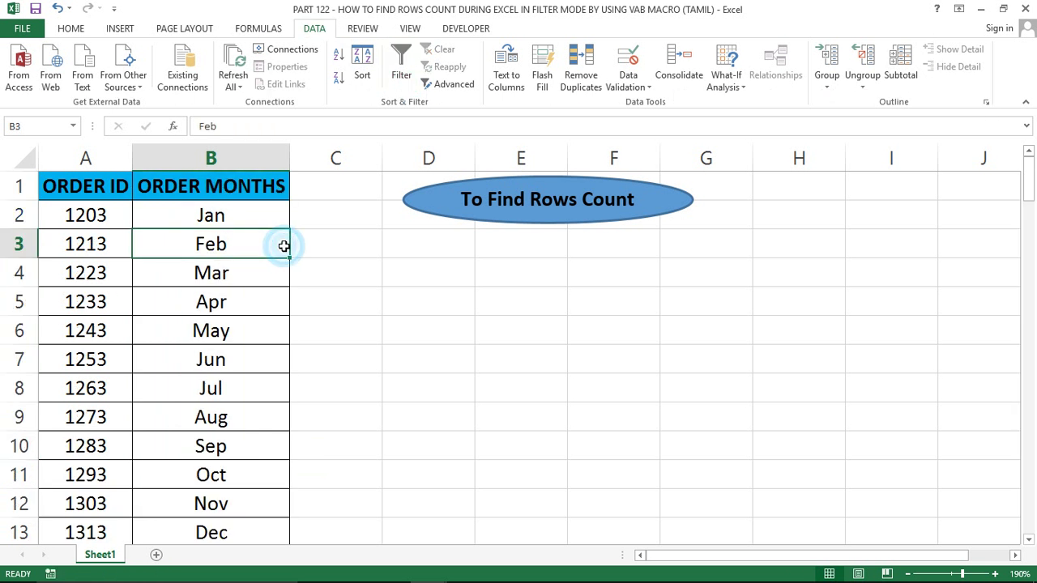
- Review the Row_Count procedure code in the VBA editor, then return to the sheet
key("alt+F11")
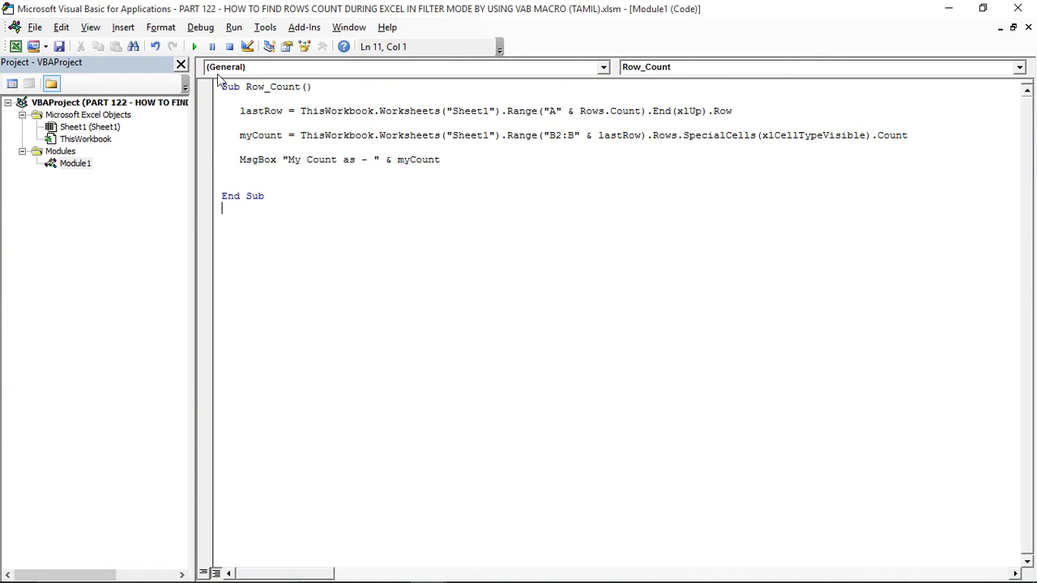
left_click_drag(222, 86, 298, 203)
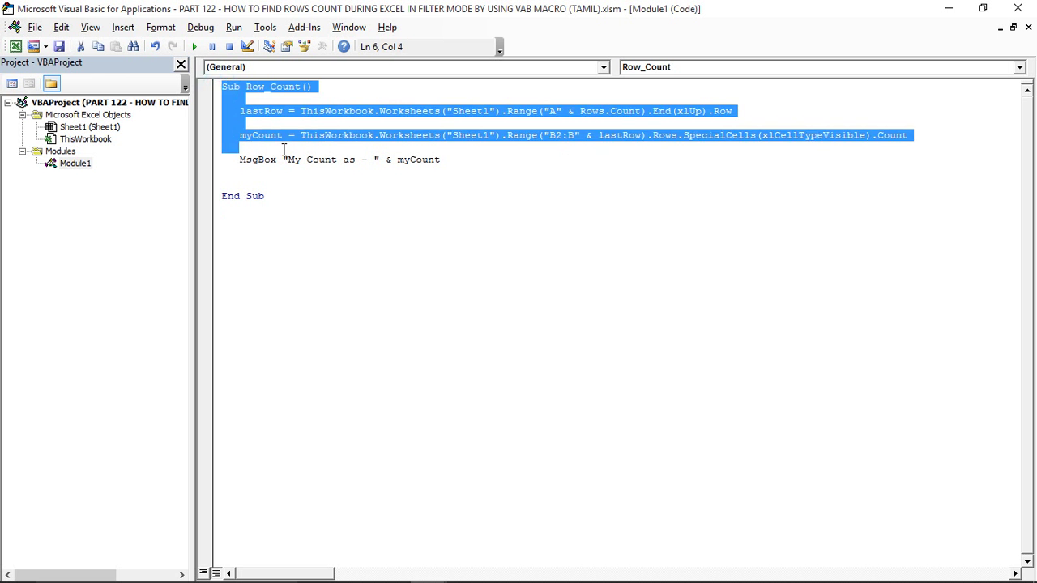
left_click(290, 194)
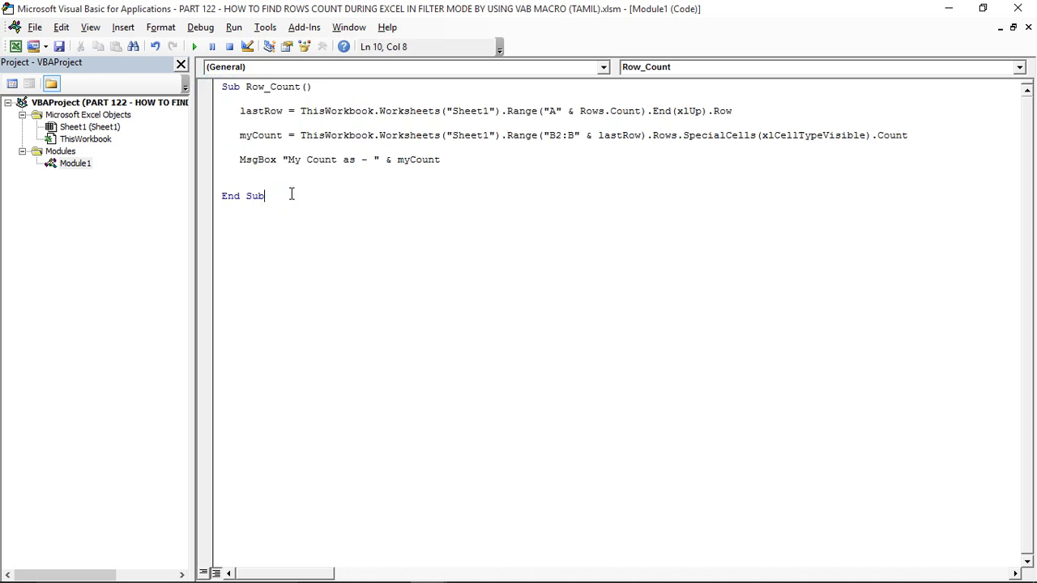
key("alt+F11")
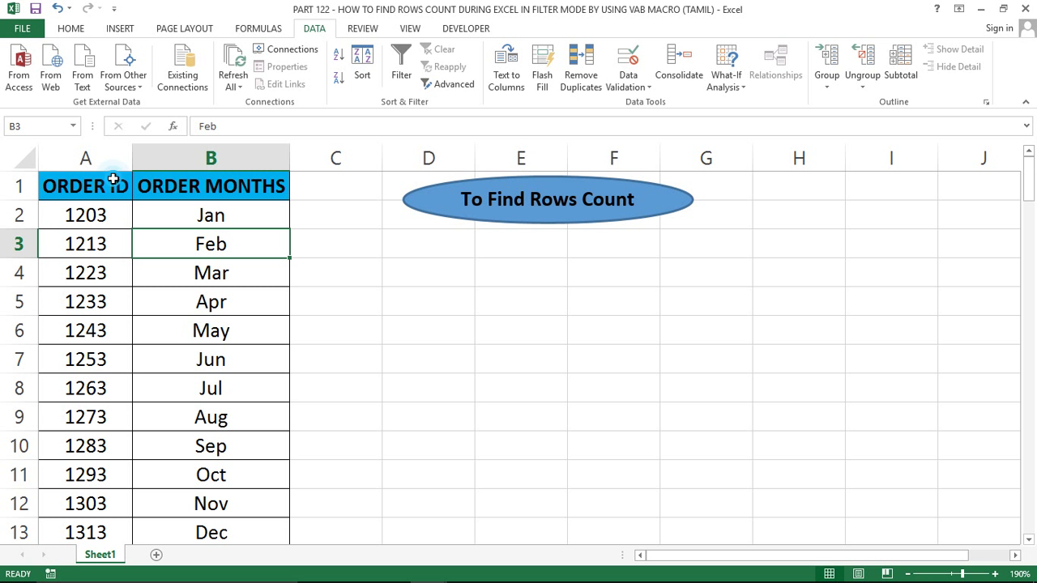
- Copy the A1:B100 order table into a new Sheet2 at A1
left_click(114, 180)
key("ctrl+shift+Right")
key("ctrl+shift+Down")
key("ctrl+c")
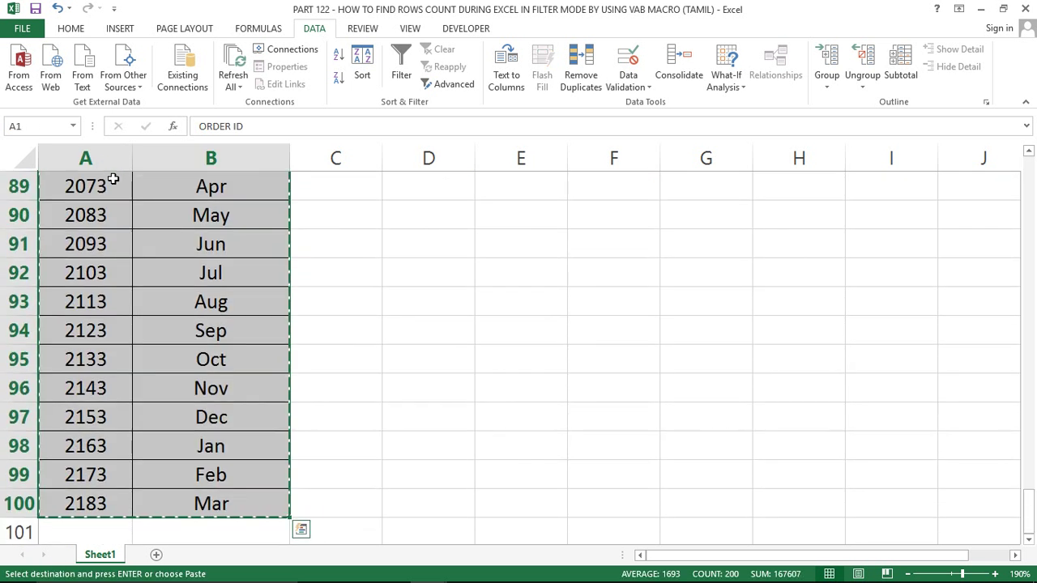
left_click(157, 554)
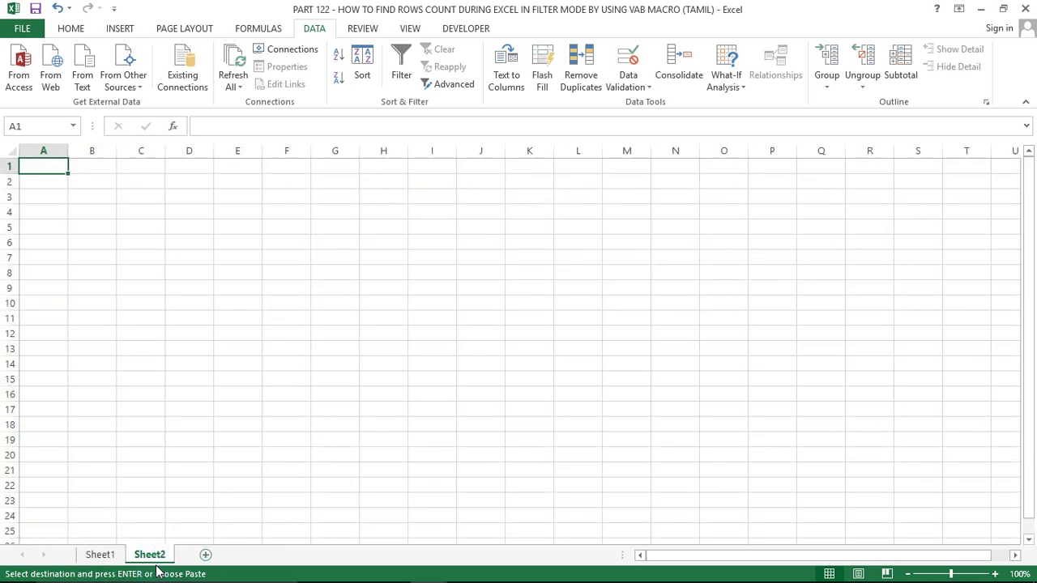
key("ctrl+v")
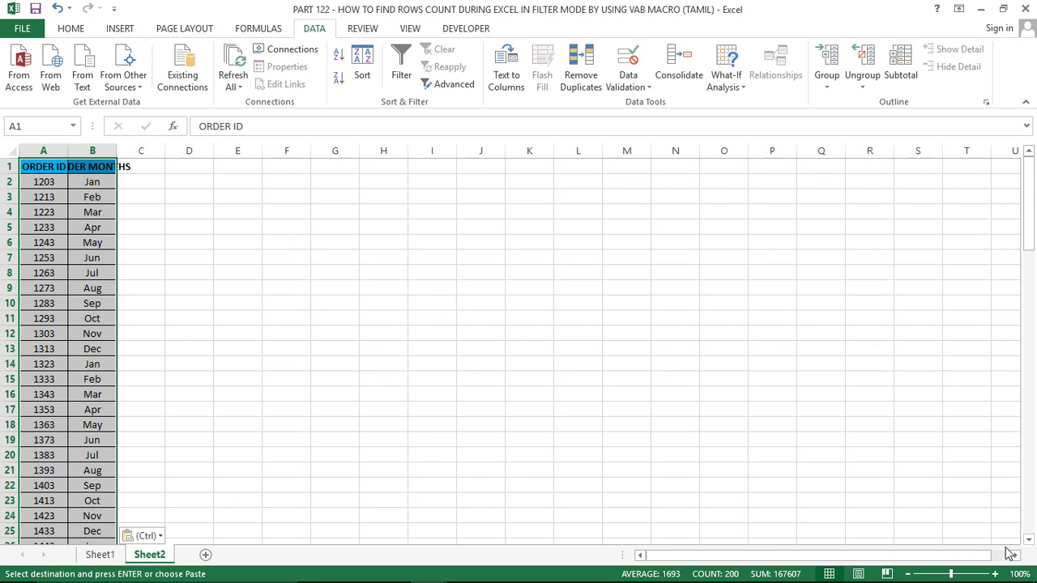
- Zoom Sheet2 to 150%, autofit column B, and open the VBA editor
left_click(995, 573)
left_click(995, 574)
left_click(995, 574)
left_click(995, 574)
left_click(995, 573)
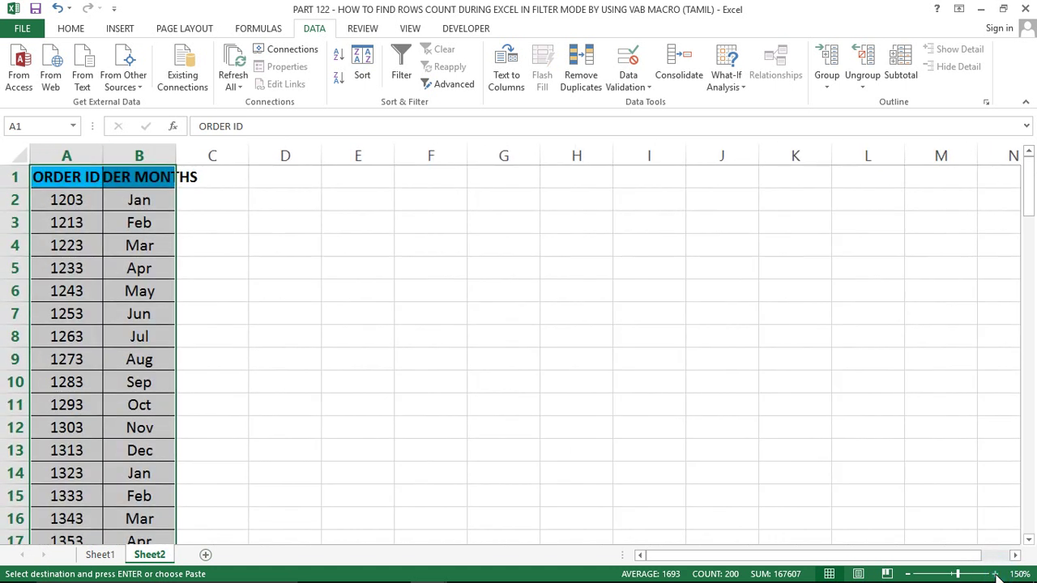
double_click(177, 149)
left_click(184, 281)
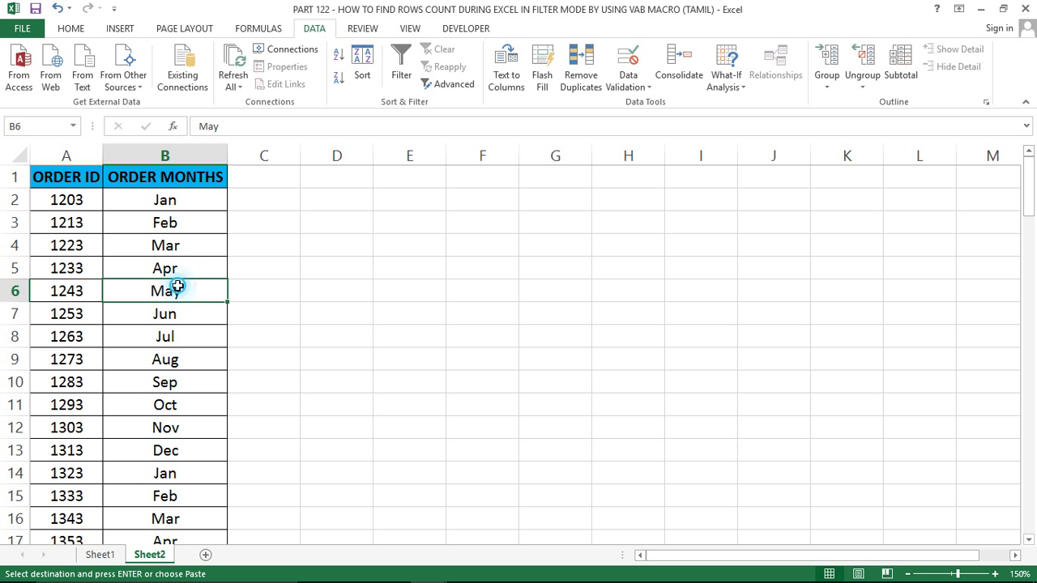
key("alt+F11")
left_click(282, 111)
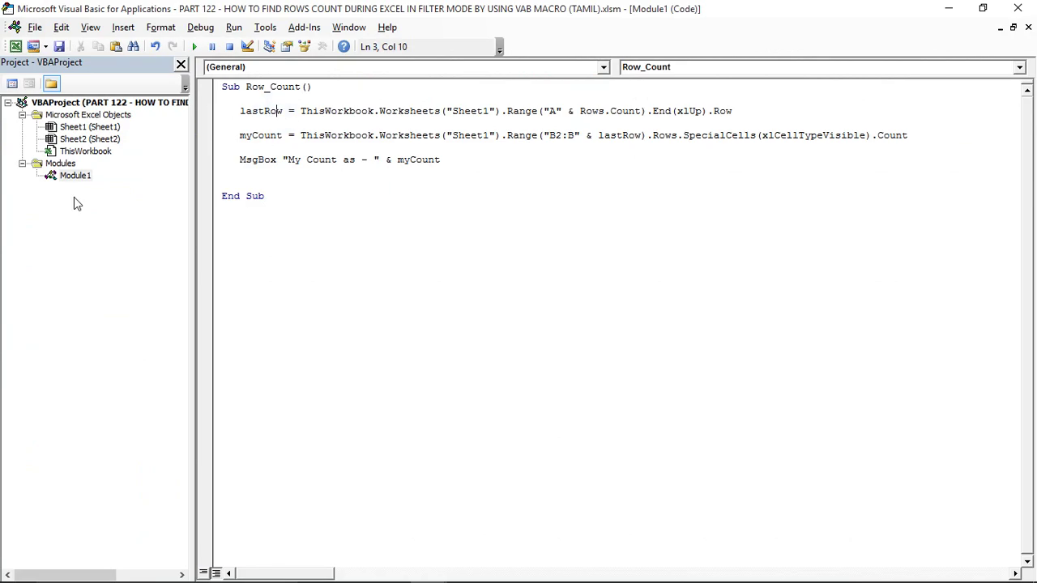
- Insert a new empty module, Module2, into the VBA project
left_click(124, 31)
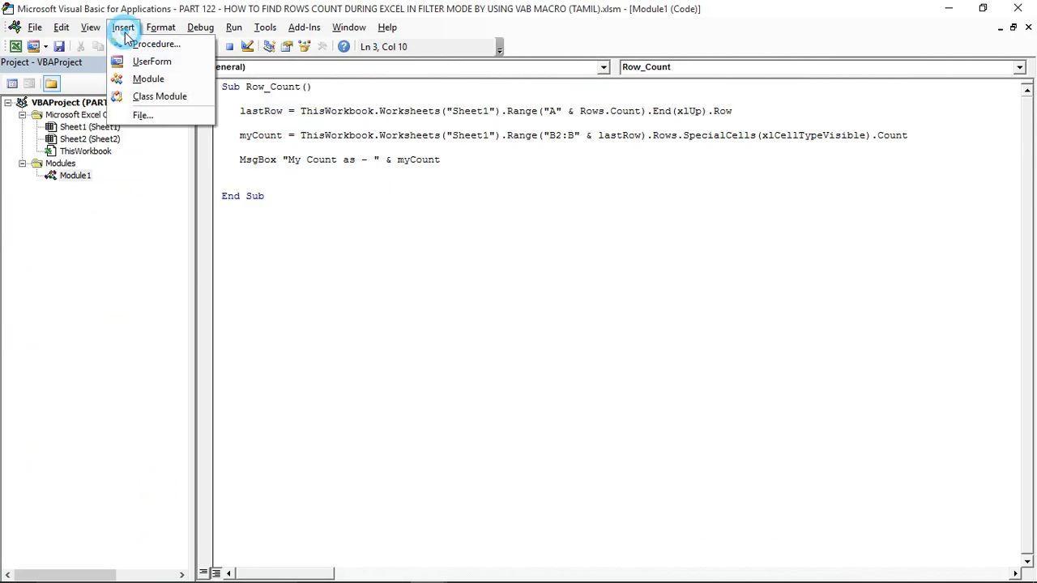
left_click(146, 78)
left_click(89, 189)
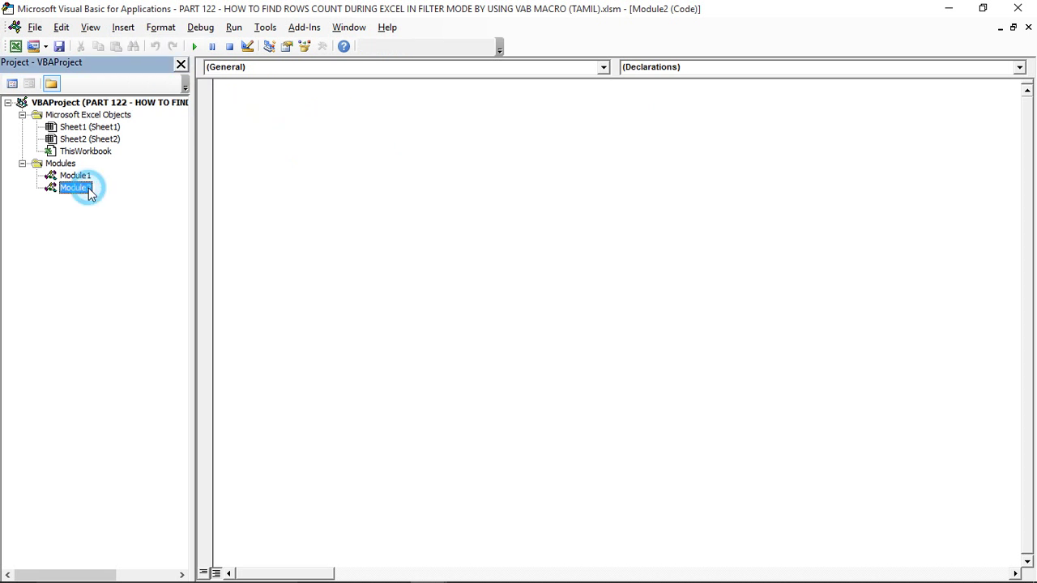
- Rename Module2 to ToFind_RowCount in the Properties window, then close it
left_click(134, 30)
mouse_move(90, 27)
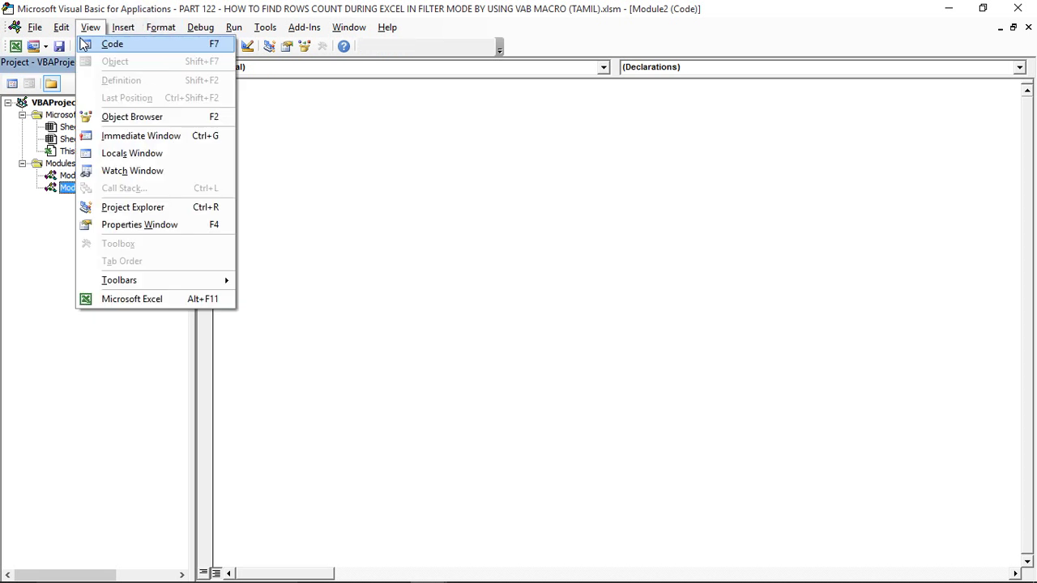
left_click(118, 226)
left_click(106, 239)
key("BackSpace")
key("BackSpace")
key("BackSpace")
type("ToFind_RowCount")
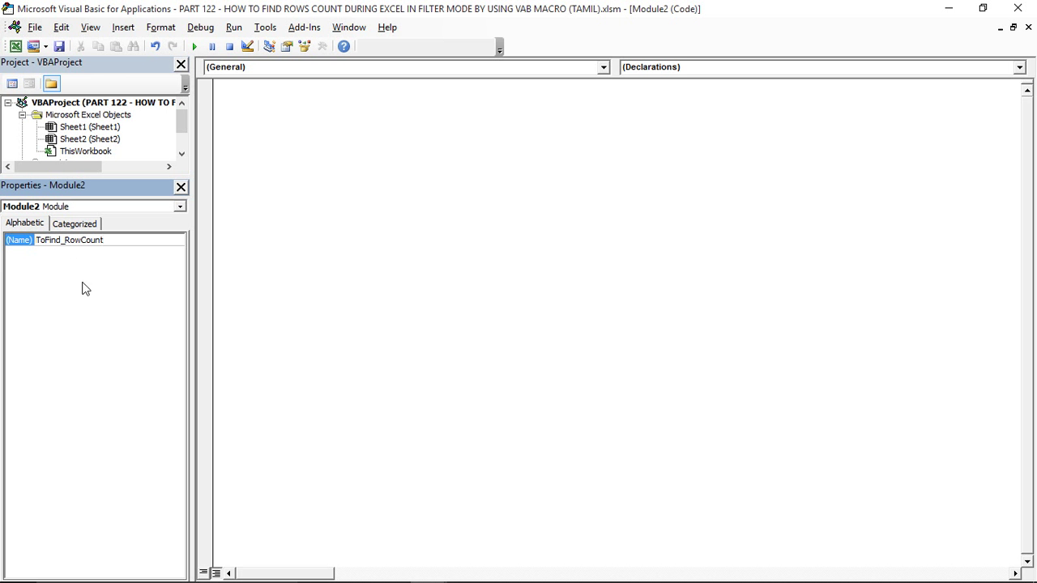
left_click(81, 280)
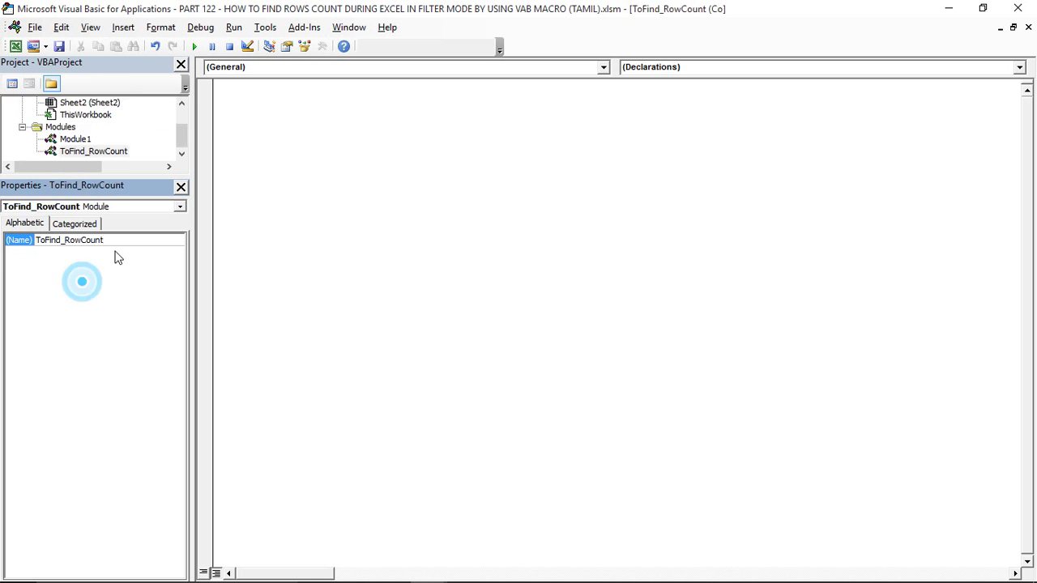
left_click(181, 188)
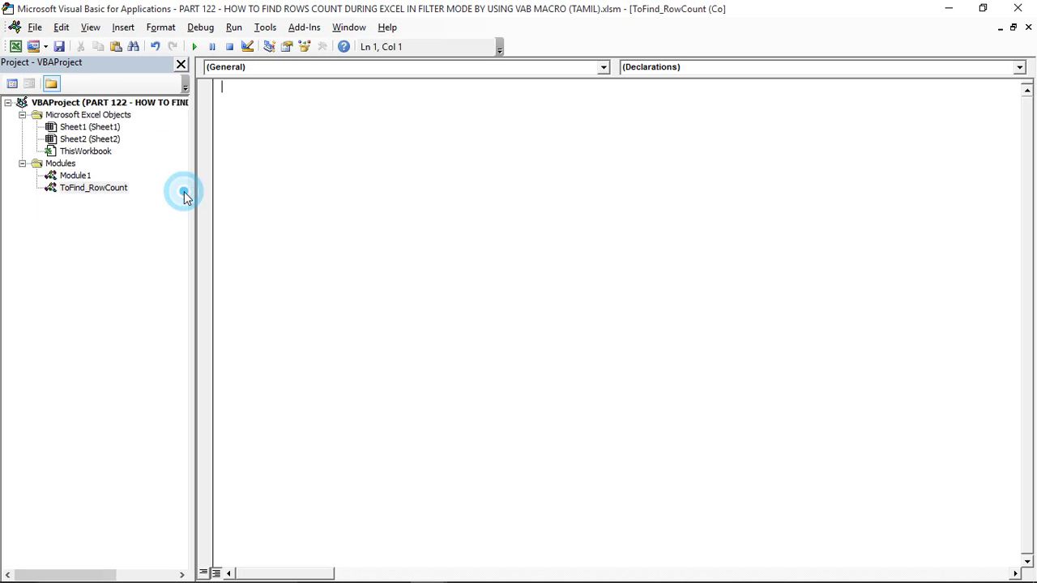
- Type a Sub ToFind_RowsCount header in ToFind_RowCount and begin a 'lastRow=' line
left_click(82, 190)
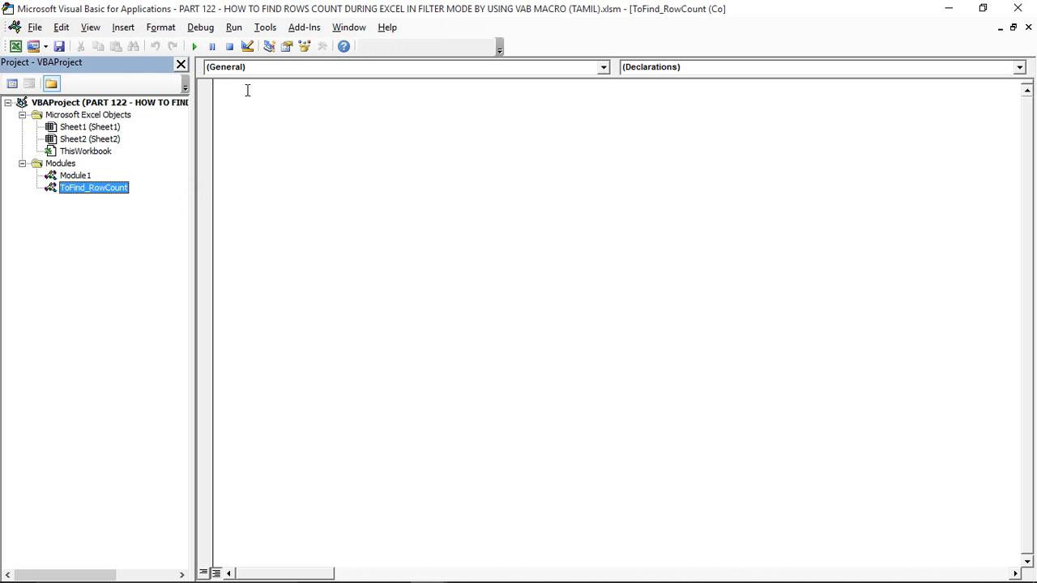
left_click(247, 89)
type("Sub To")
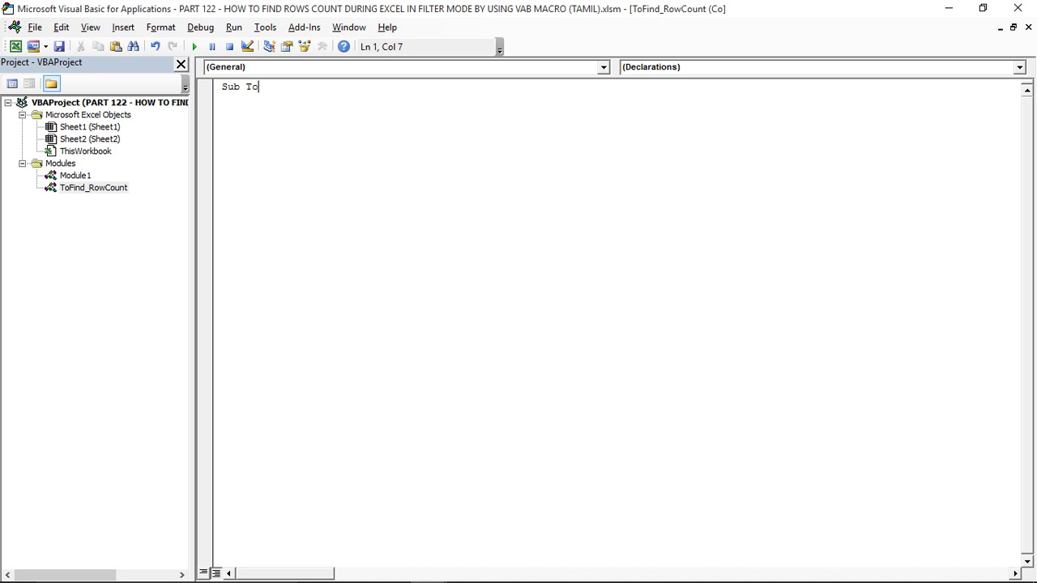
type("Fibo")
key("BackSpace")
type("nd_RowsCo")
type("unt")
key("Return")
key("Return")
key("Return")
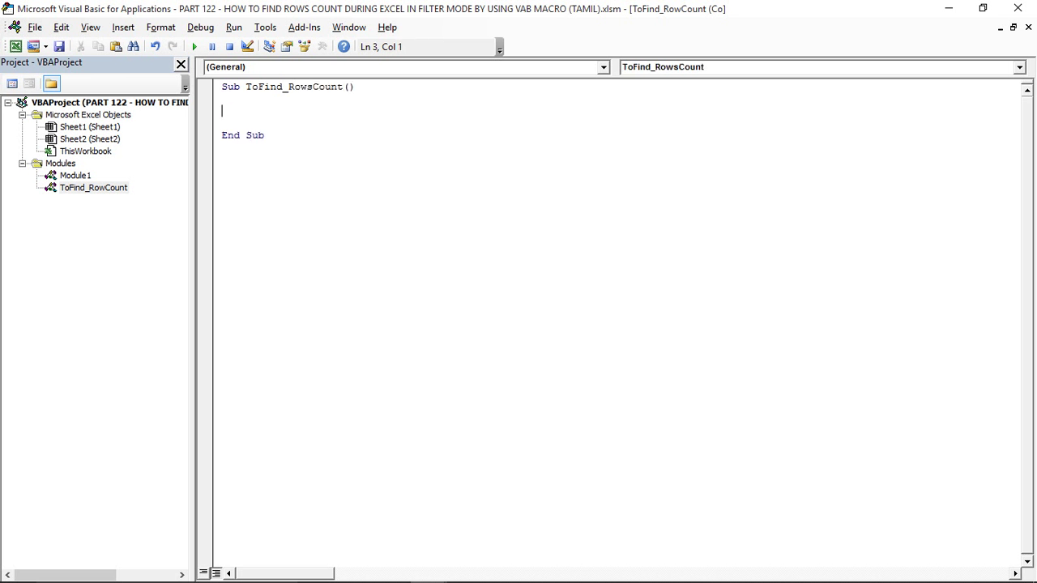
key("Tab")
type("lastRow=")
- Confirm in Excel that Sheet2's ORDER ID data ends at row 100, then return to A2
key("alt+Tab")
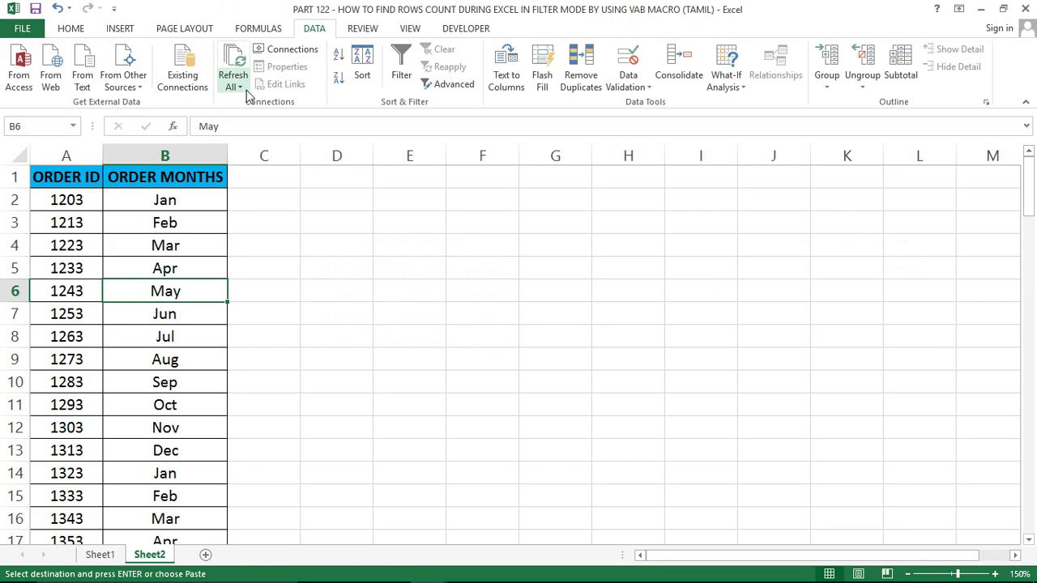
left_click(66, 156)
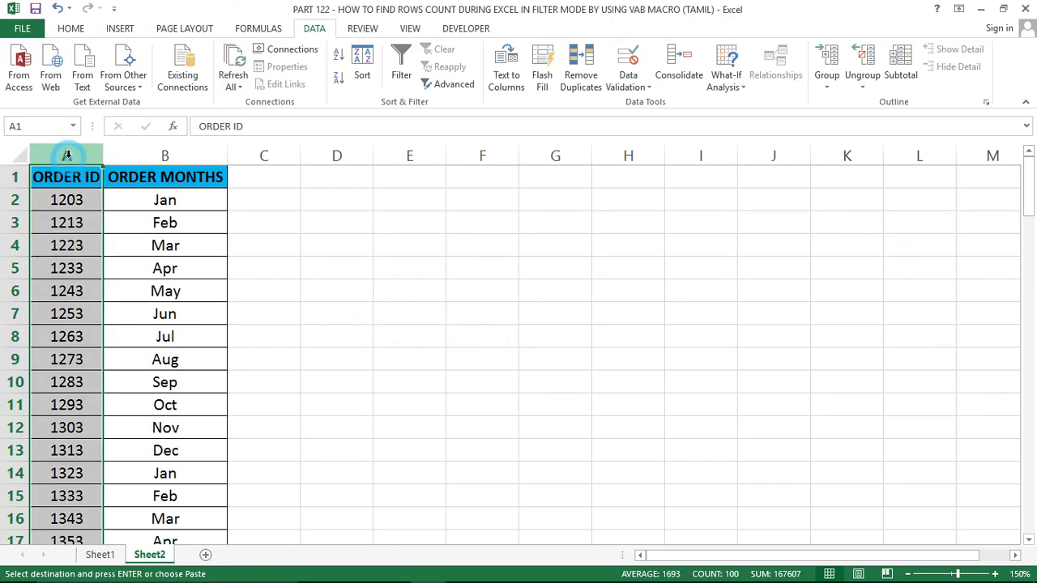
key("Down")
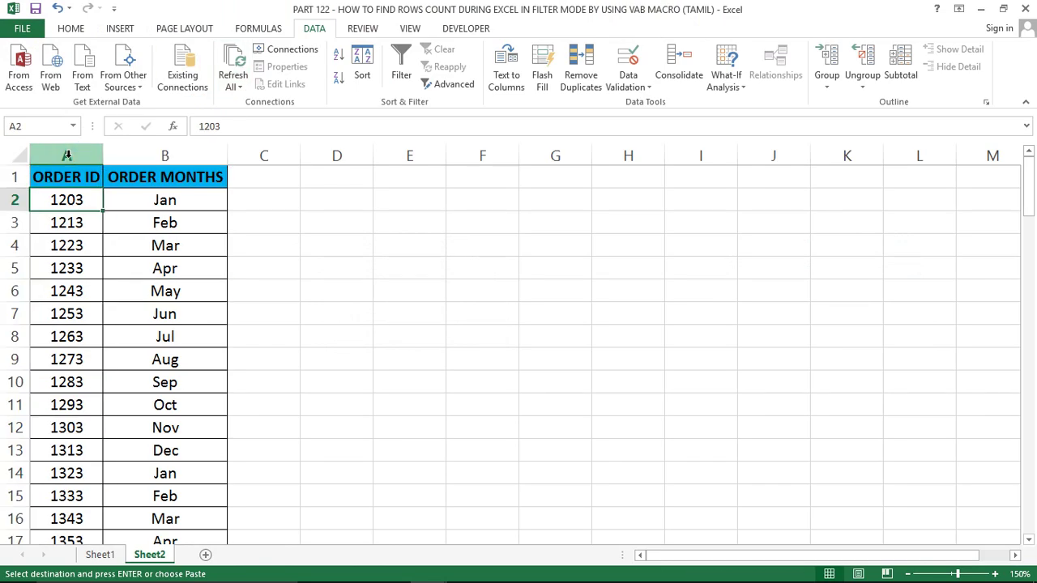
key("ctrl+Down")
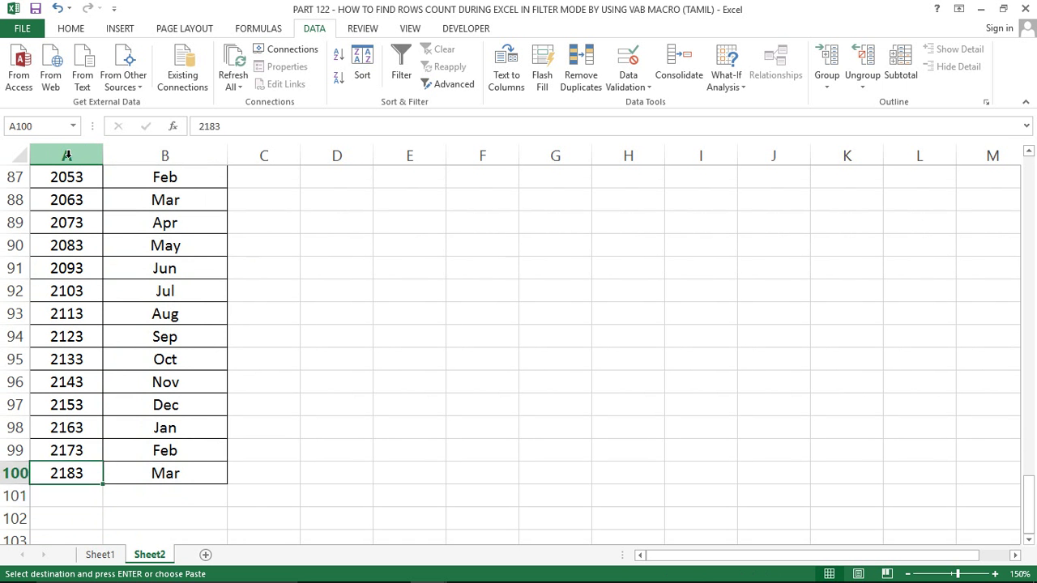
key("shift+space")
key("ctrl+Up")
key("Down")
- In the VBA editor, write lastRow = ThisWorkbook.Worksheets("Sheet2").Range("A" & Rows.Count).End(xlUp).Row
key("alt+F11")
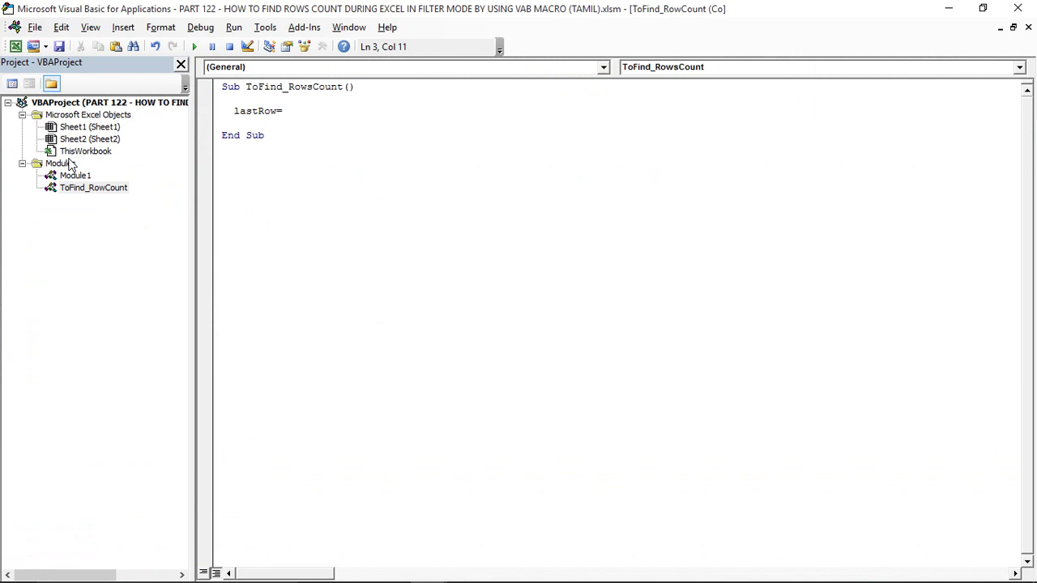
type(" thisworkbook")
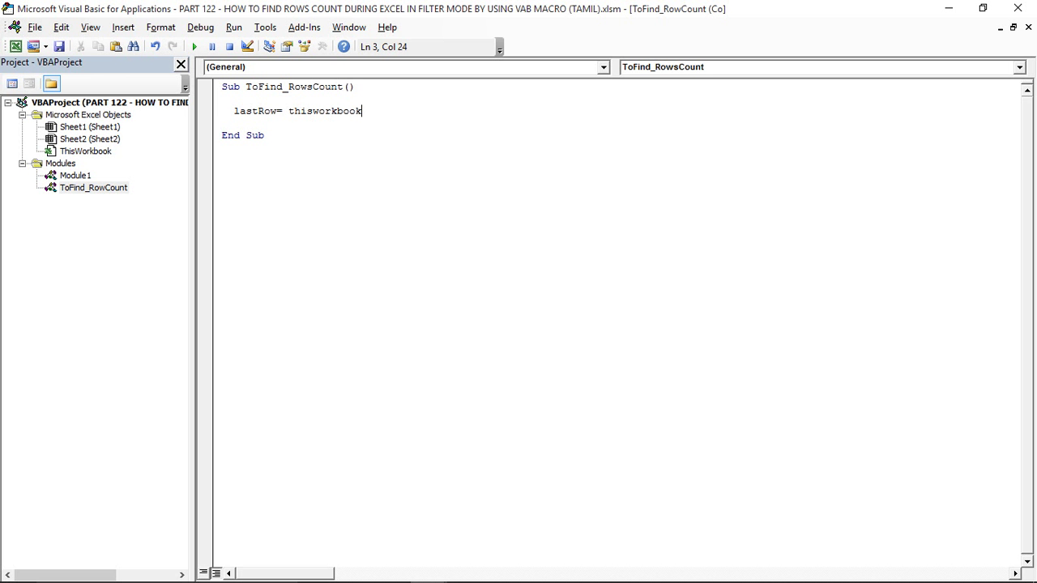
type(".wor")
key("Tab")
type("(")
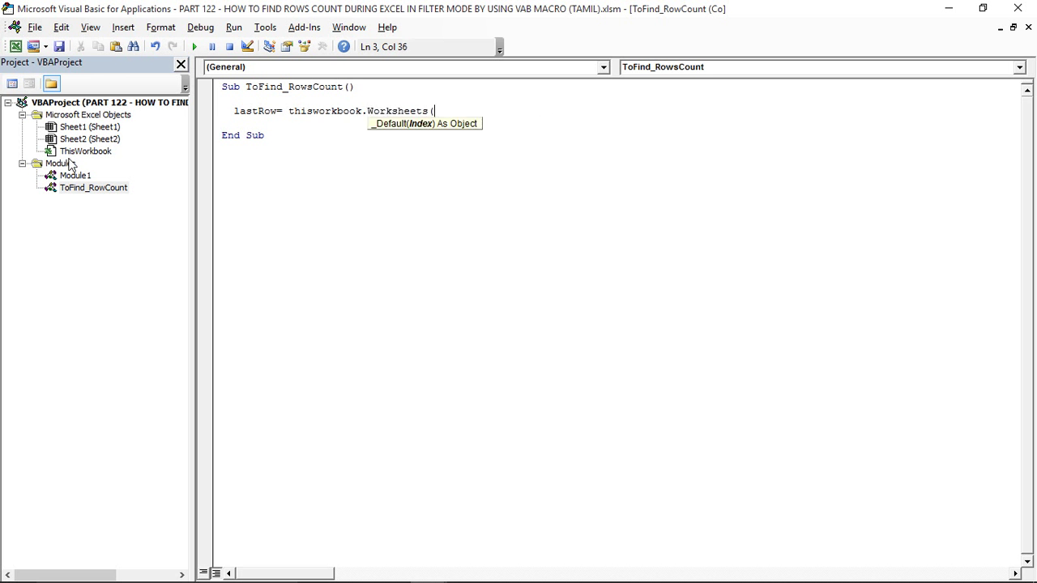
type("\"Sheeet")
key("BackSpace")
key("BackSpace")
type("t")
type("2")
type("\"")
type(")")
type(".ra a")
key("BackSpace")
key("BackSpace")
key("BackSpace")
type("ange")
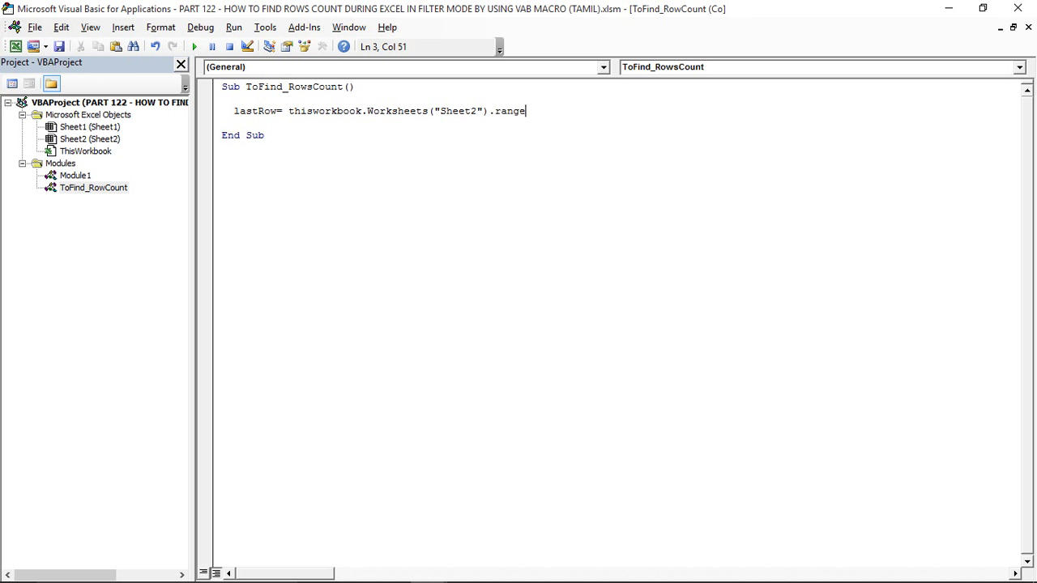
type("(\"")
type("A\"")
type(" & ")
type("rows.count")
key("Tab")
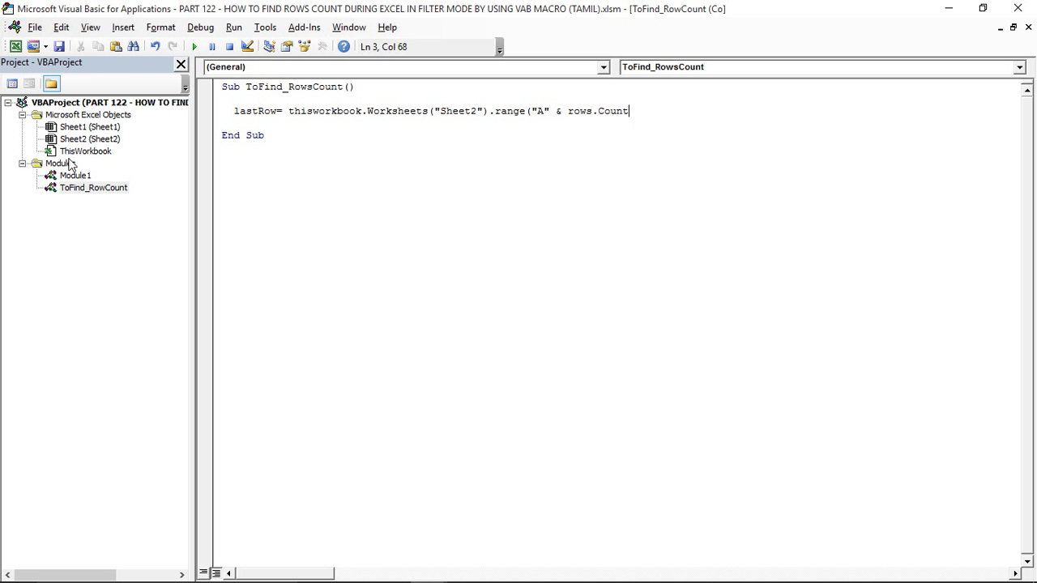
type(")")
type(".ebd")
key("BackSpace")
key("BackSpace")
type("nd")
type("x")
key("BackSpace")
type("(xlup")
type(".ro")
key("BackSpace")
key("BackSpace")
key("BackSpace")
key("BackSpace")
type(".row")
key("Return")
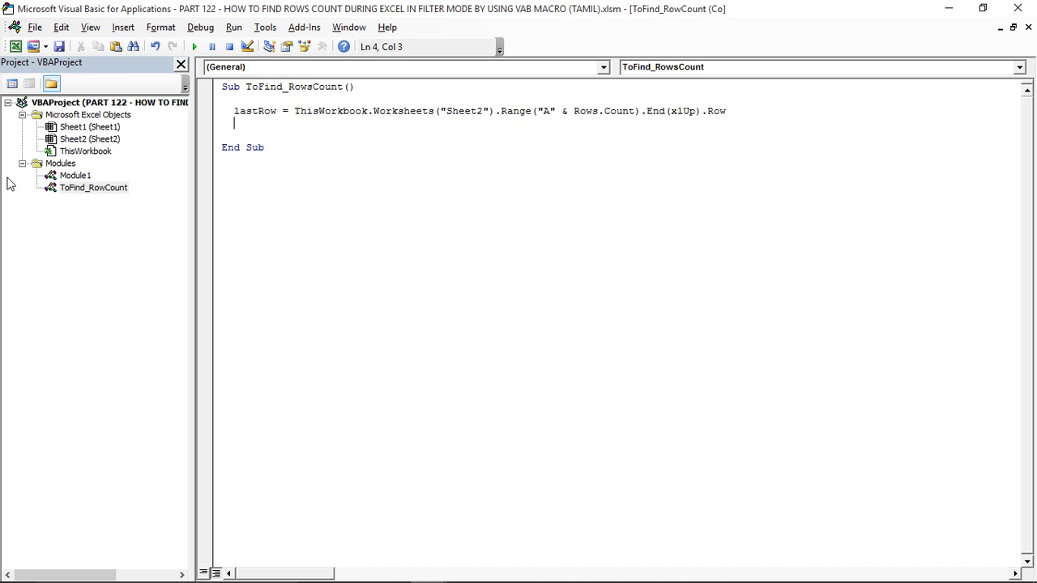
- Add blank lines below the lastRow statement for the next assignment
left_click(251, 124)
key("Return")
double_click(259, 111)
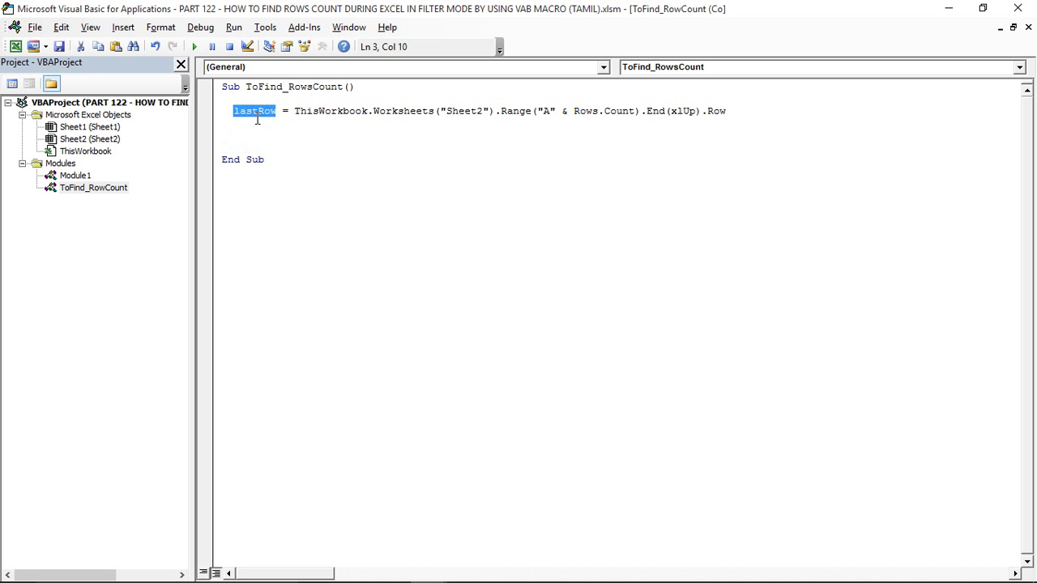
left_click(245, 133)
- Write myCount = ThisWorkbook.Worksheets("Sheet2").Range("B2:B" & lastRow).Rows.SpecialCells(xlCellTypeVisible).Count
type("myCount")
type(" = thisworko")
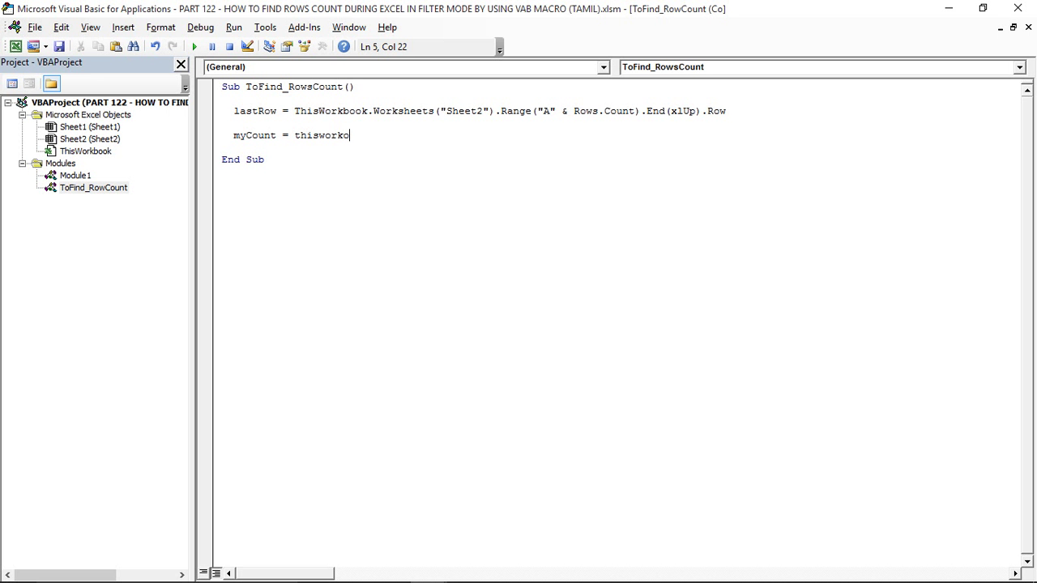
key("BackSpace")
type("book.wor")
key("Tab")
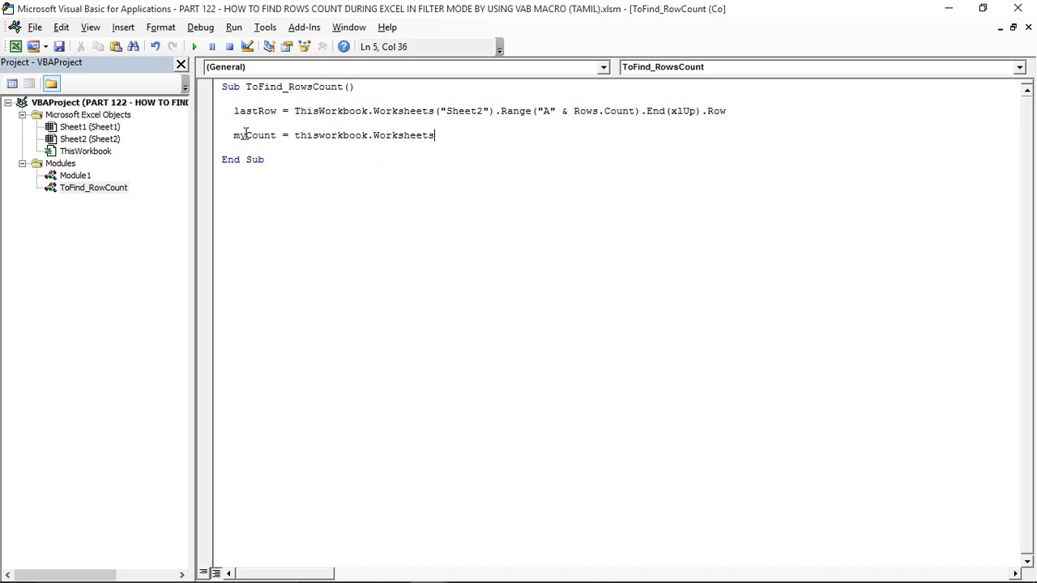
type("(\"Sgee")
key("BackSpace")
key("BackSpace")
key("BackSpace")
type("heet2\")")
type(".")
type("range(\"B")
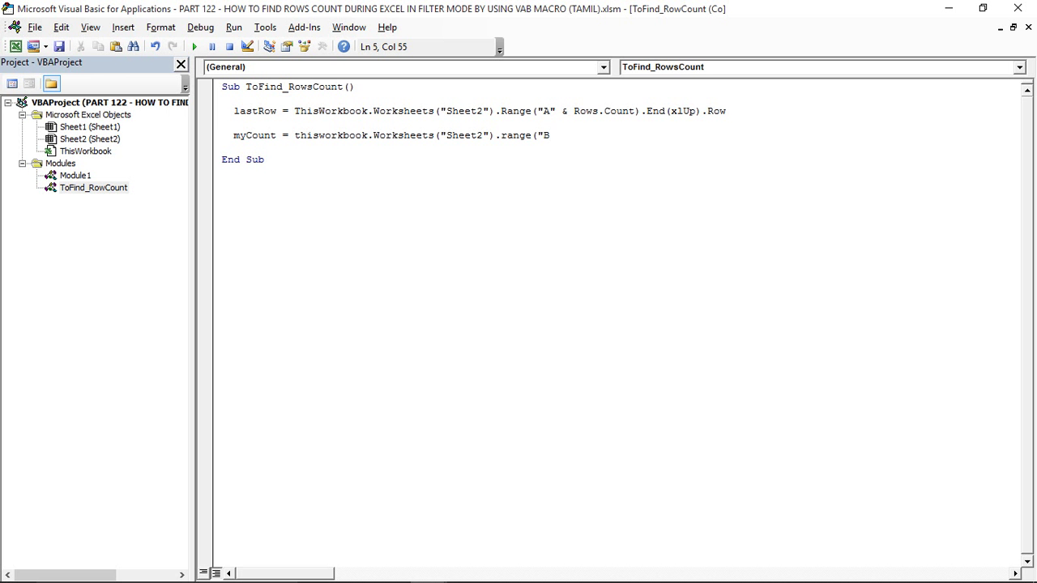
type("2")
type(":")
type("B\"")
type(" & lastRow).rows.")
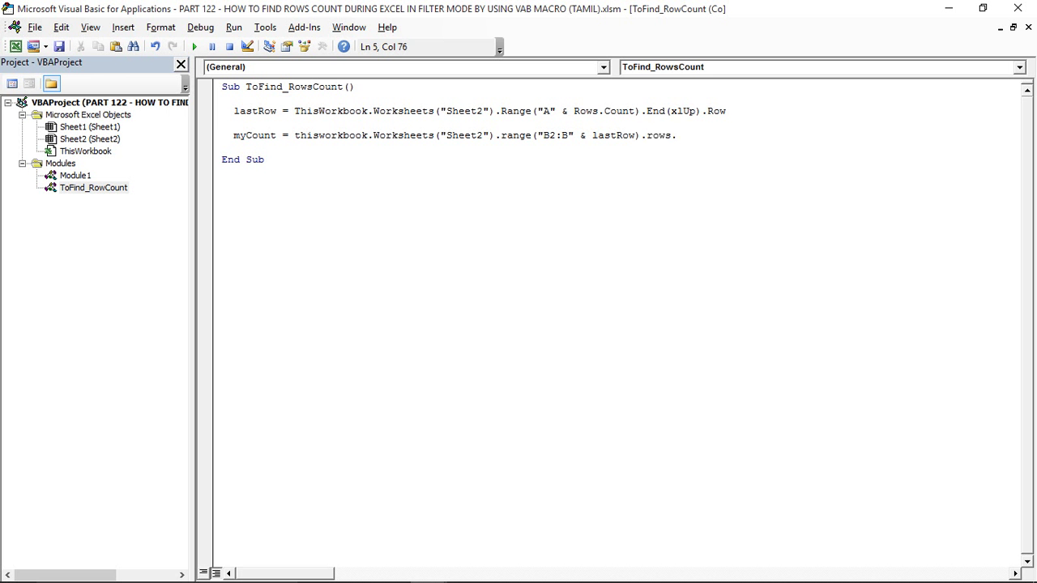
type("specialCells(xlCelltype")
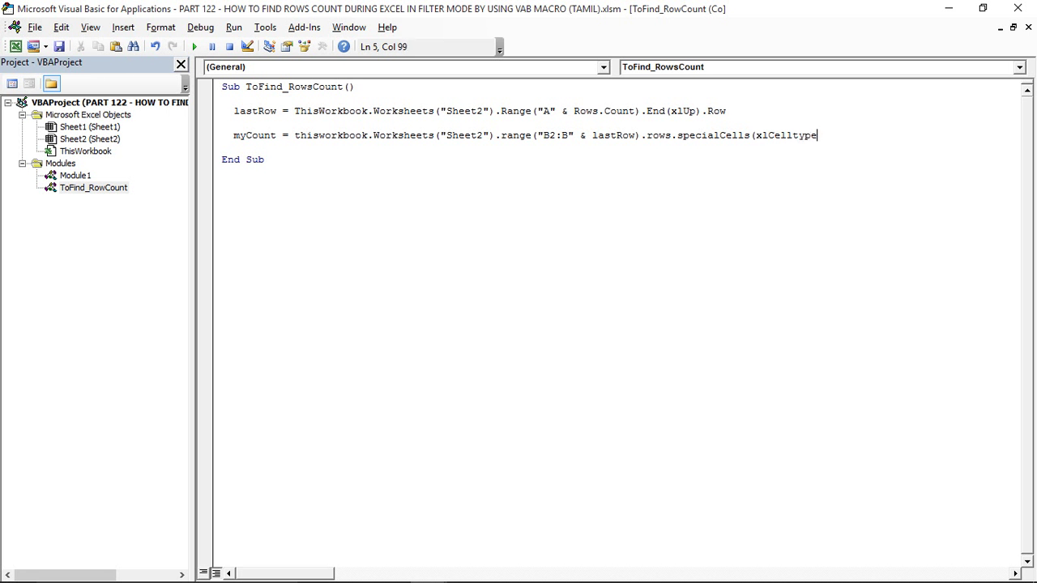
type("visible).count")
key("Return")
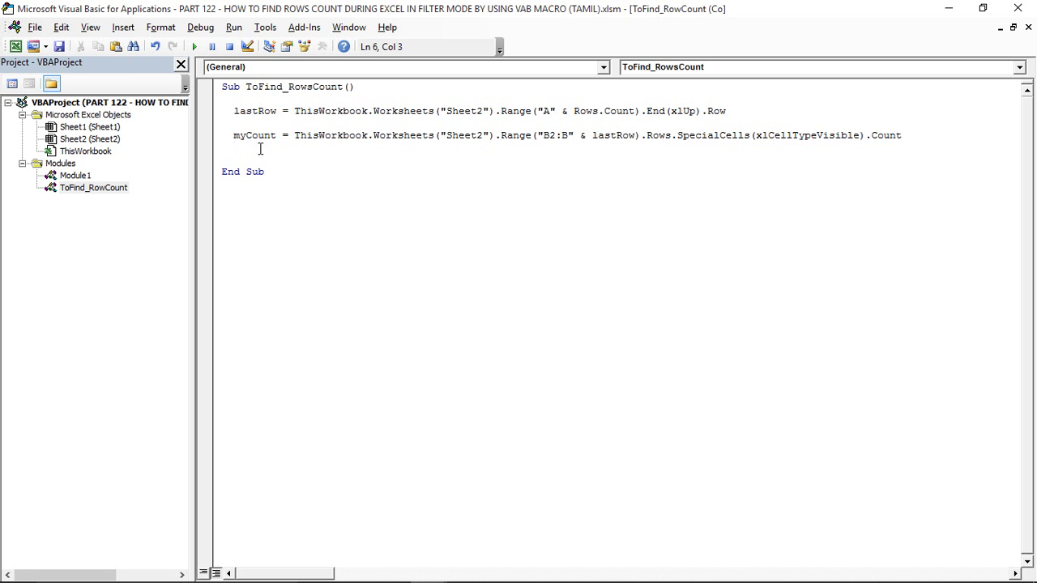
key("Return")
- Step through the macro with F8 to confirm lastRow equals 100, then return to Excel
left_click(327, 93)
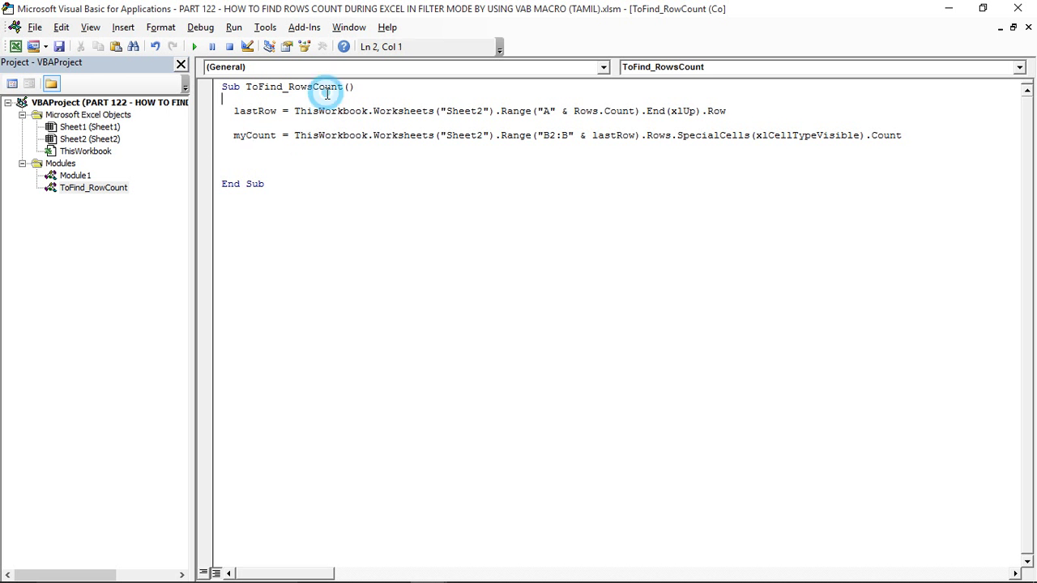
key("F8")
key("F8")
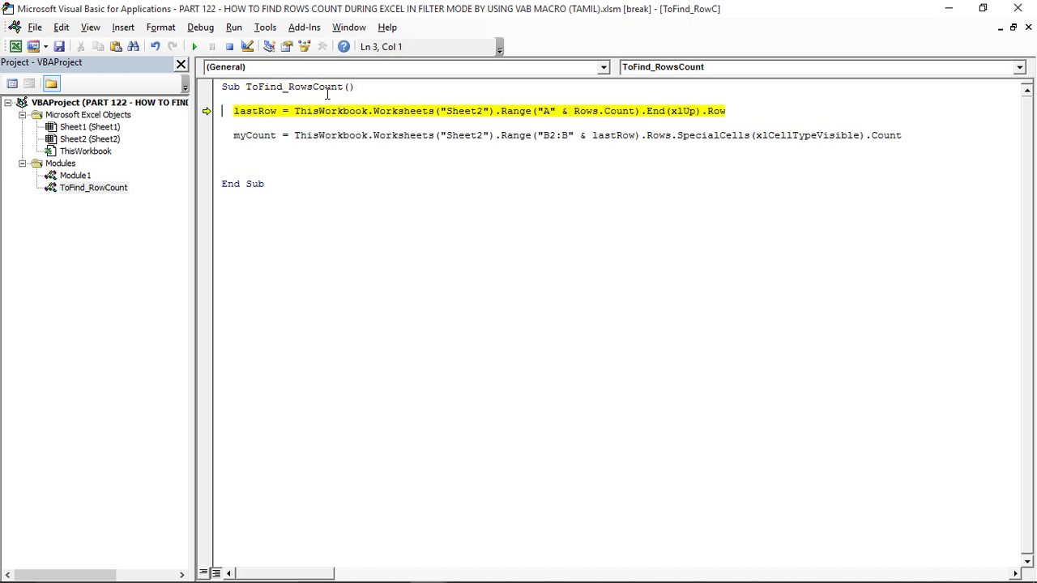
key("F8")
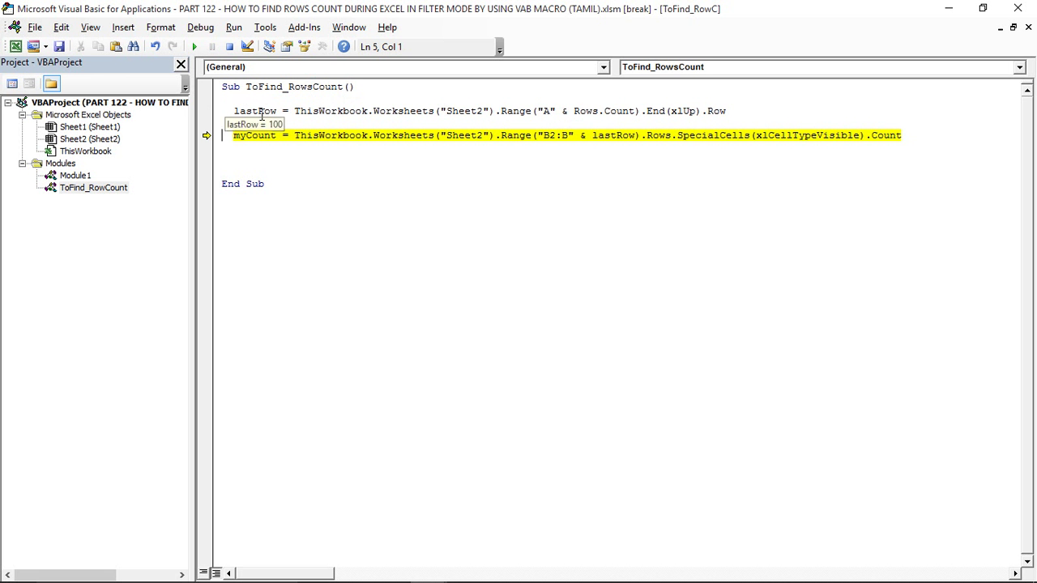
mouse_move(245, 109)
key("alt+Tab")
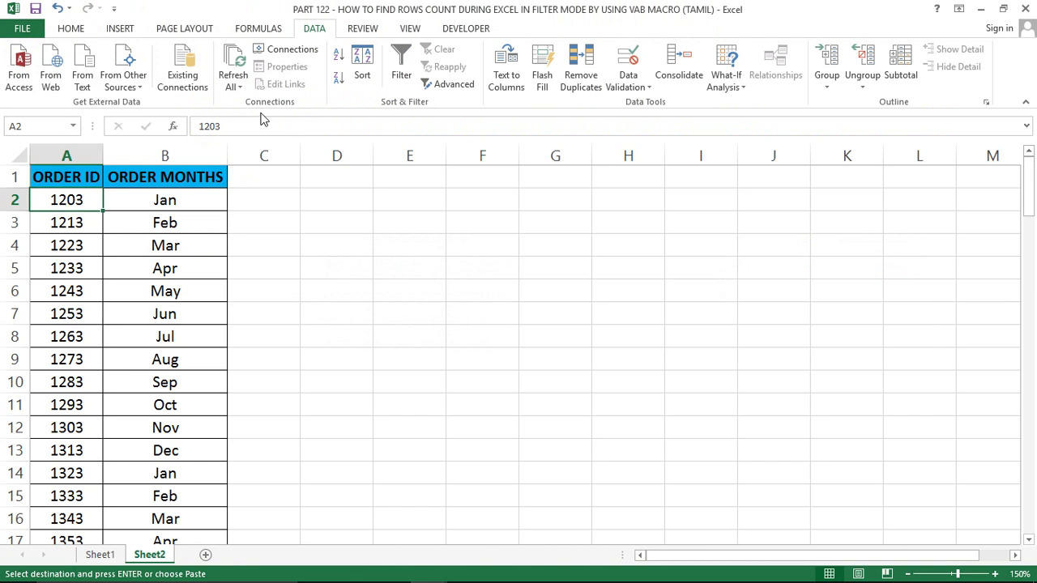
left_click(45, 182)
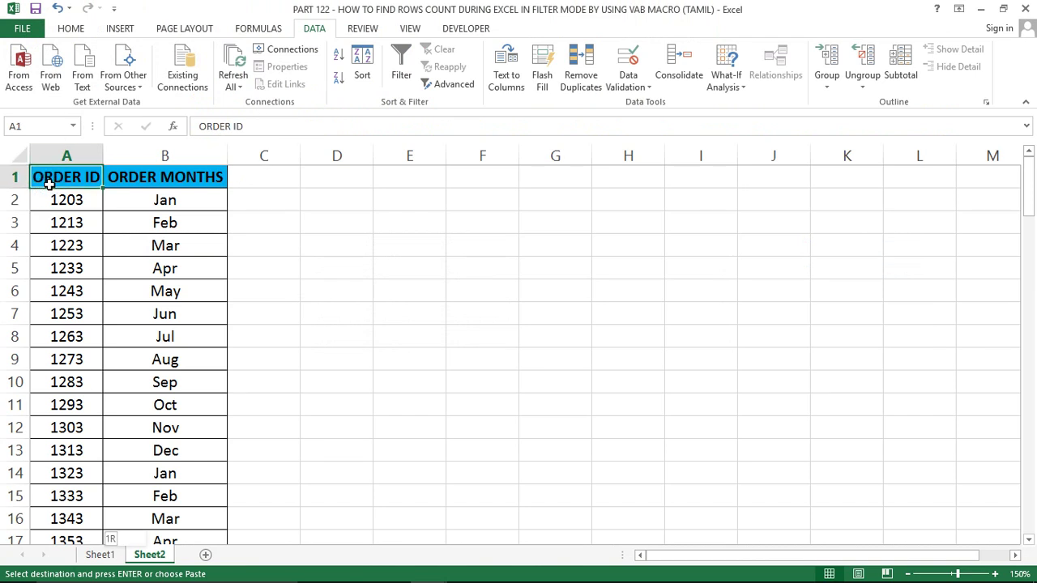
key("ctrl+shift+Down")
key("ctrl+Home")
scroll(48, 184, "up", 3)
key("alt+Tab")
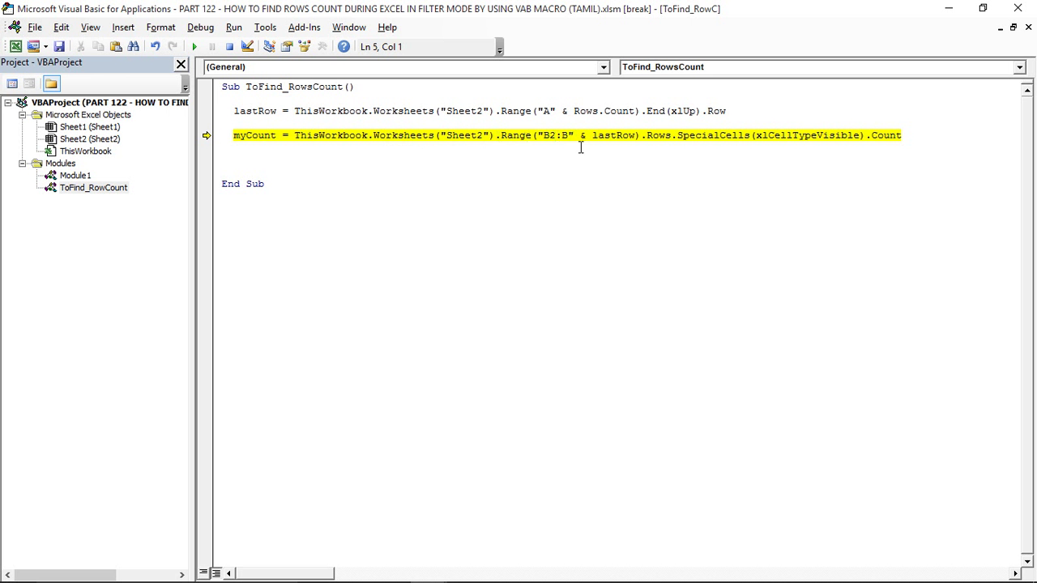
key("alt+Tab")
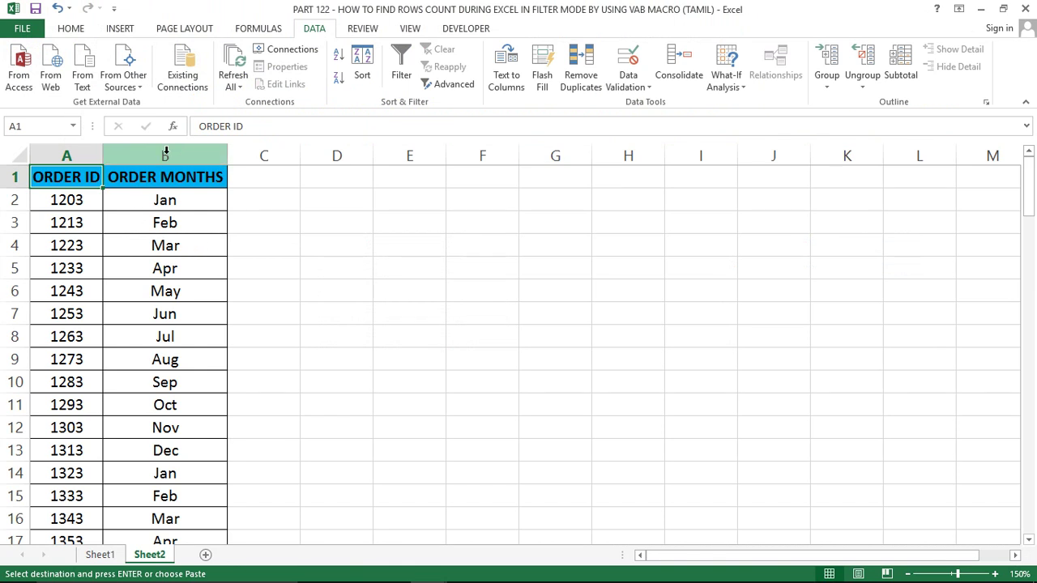
left_click(166, 153)
left_click(151, 202)
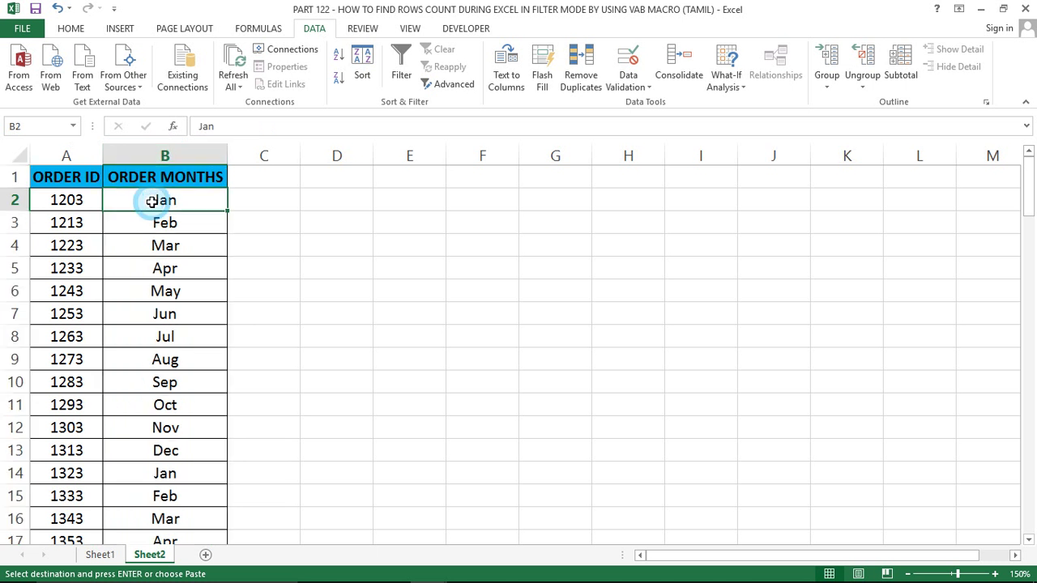
key("alt+Tab")
key("alt+Tab")
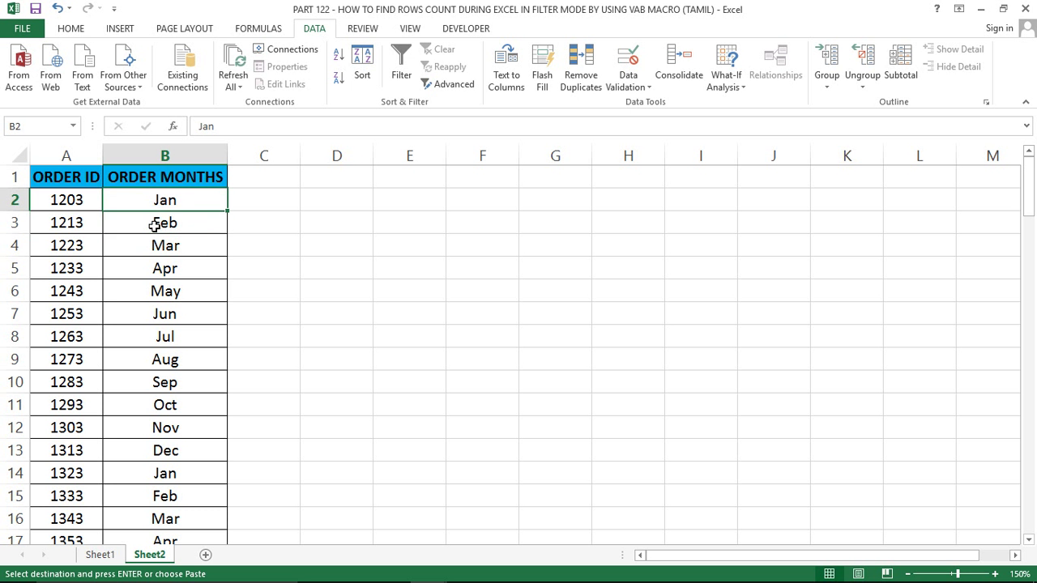
key("ctrl+shift+Down")
scroll(154, 225, "down", 1)
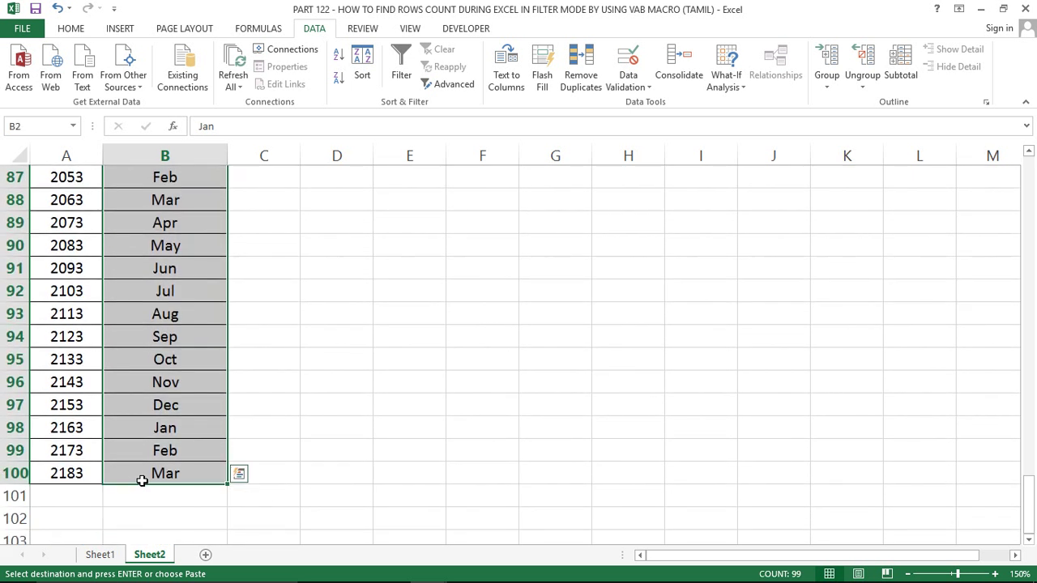
key("alt+F11")
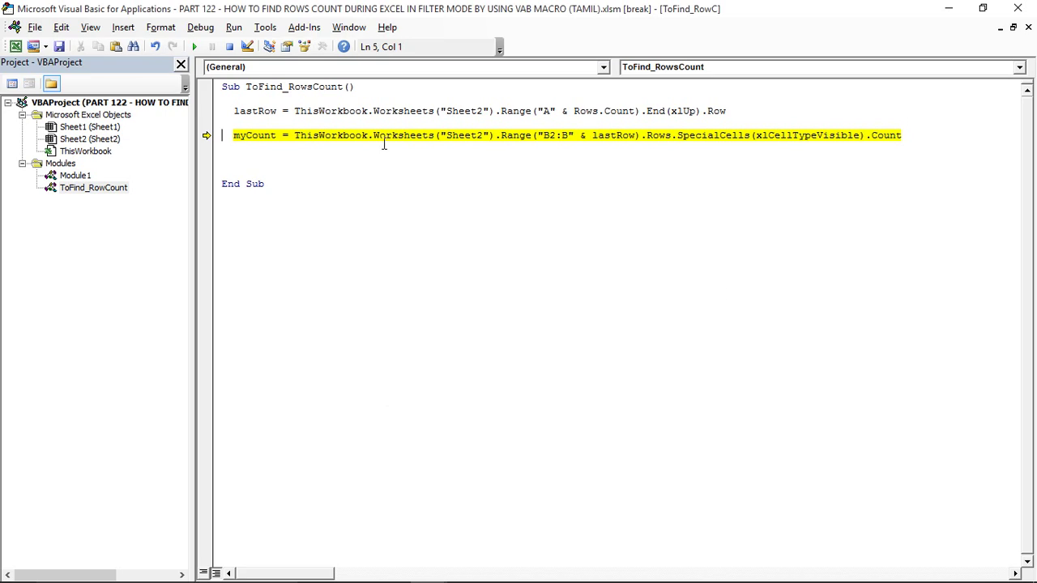
- Step past the myCount line to see it equals 99, then end the paused macro
key("F8")
mouse_move(246, 135)
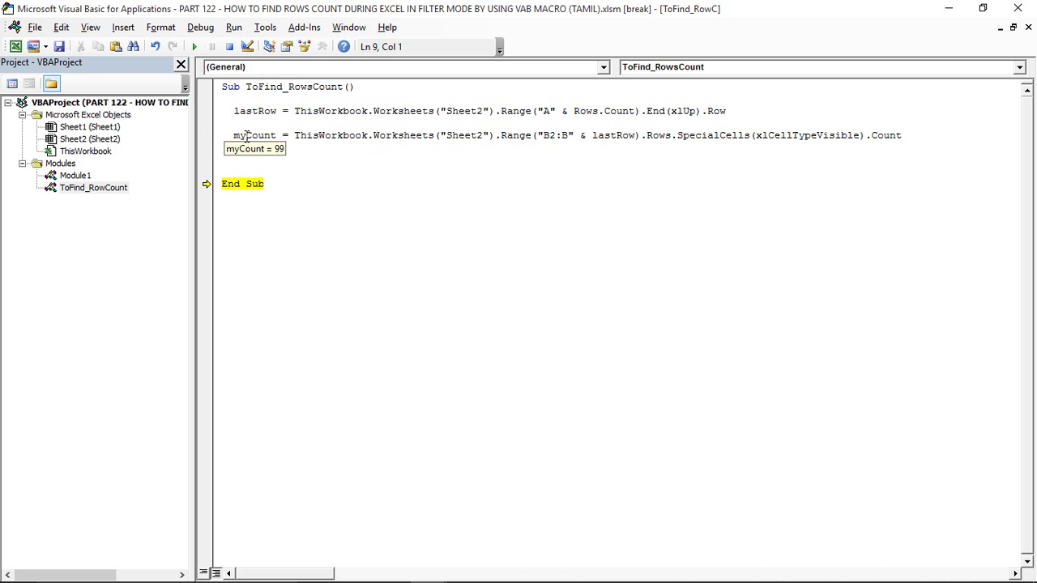
key("F8")
left_click(249, 158)
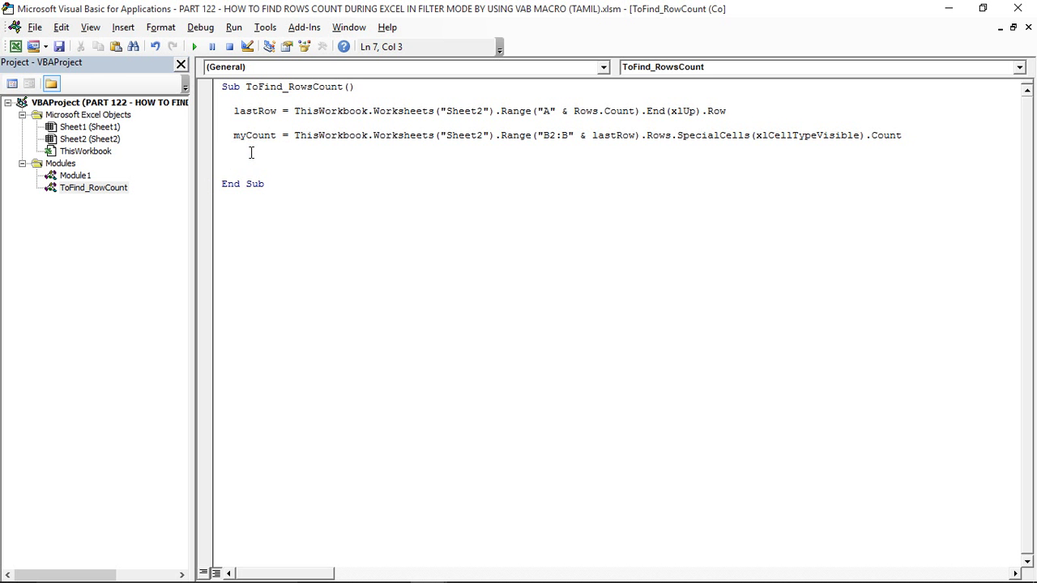
- Add MsgBox "My Row Count as - " & myCount and run the macro to see 99
type("msg")
type("bo")
type("x \"My")
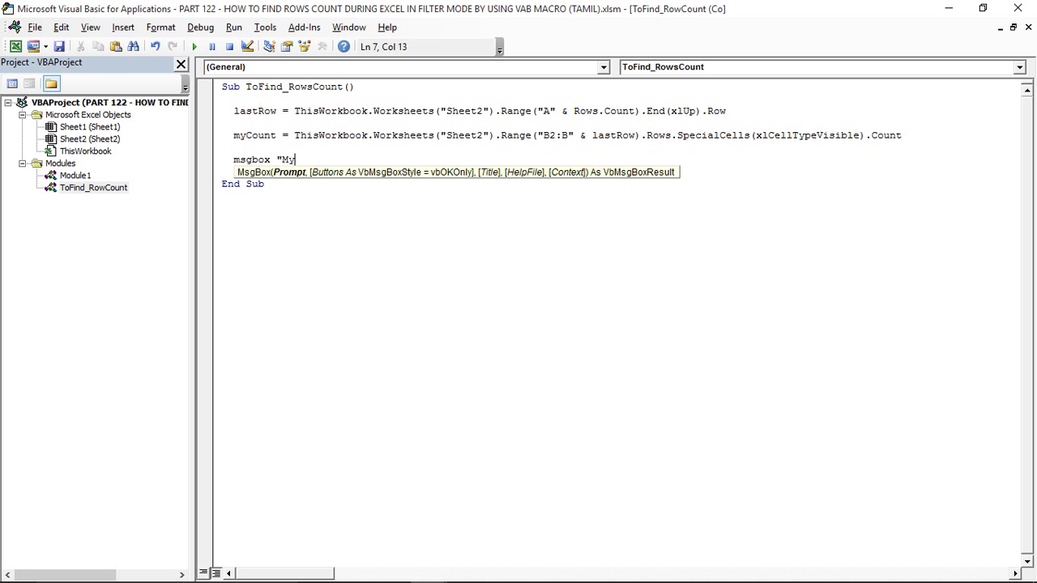
type(" Row Count as - \" & my")
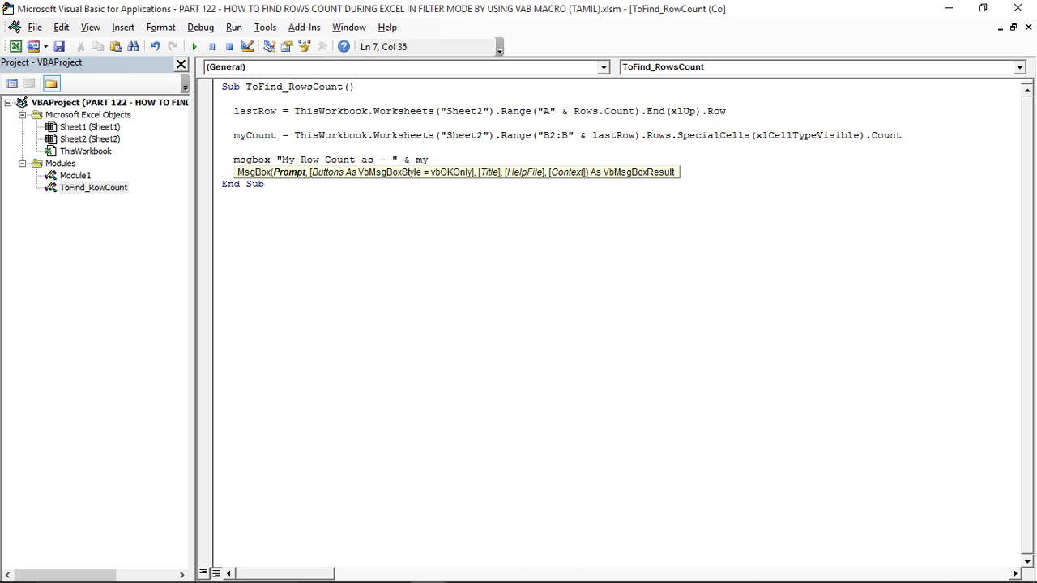
type("Count")
key("Return")
left_click(236, 180)
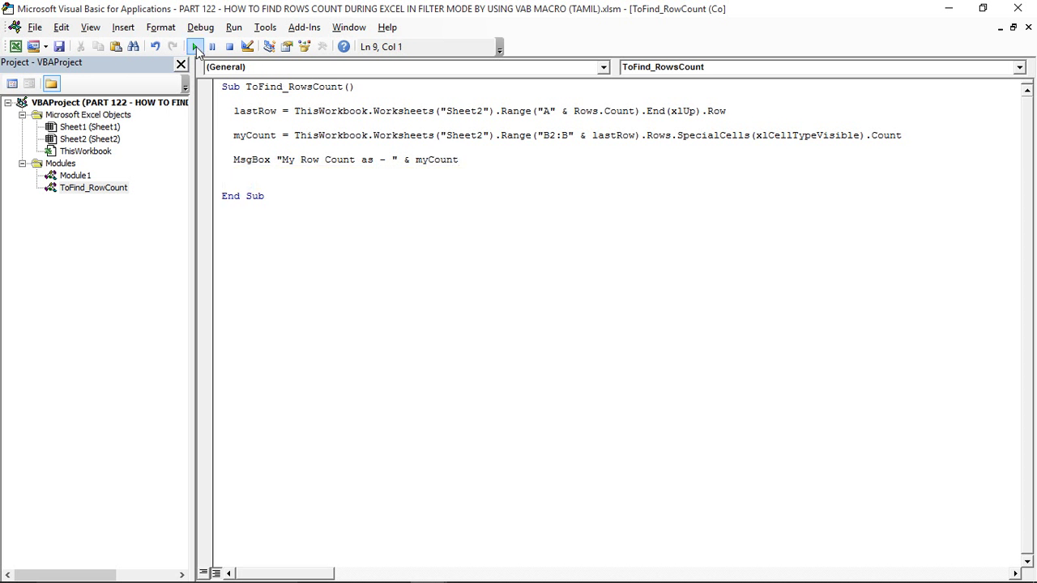
left_click(195, 46)
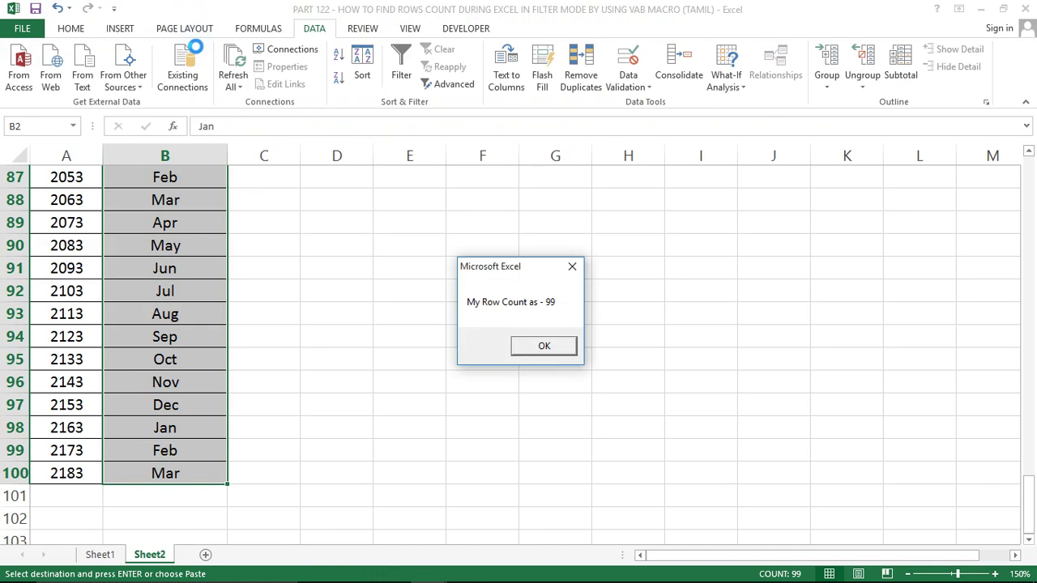
left_click(541, 346)
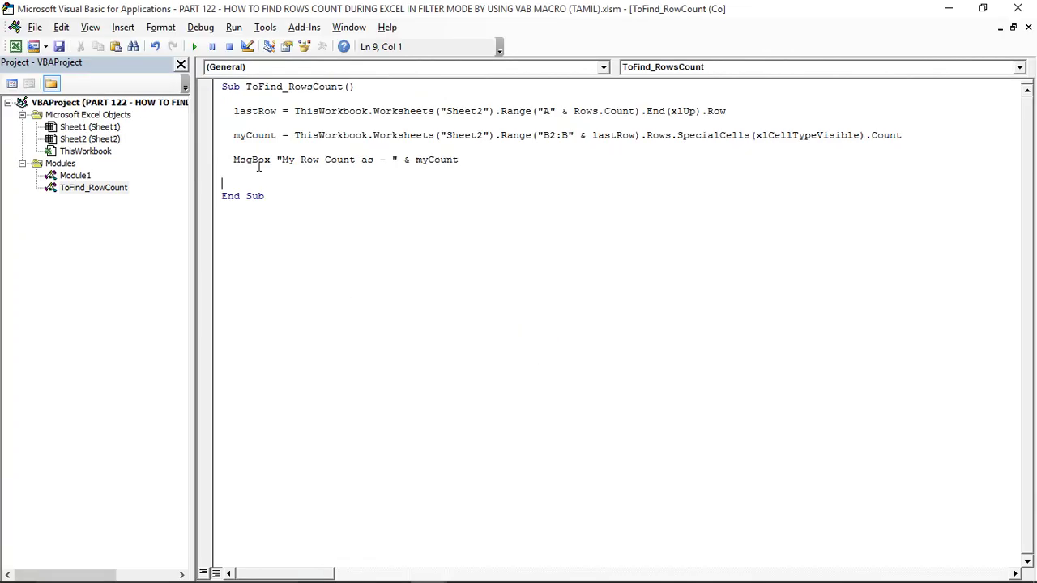
- Return to the worksheet and select cell F1 beside the data
key("alt+F11")
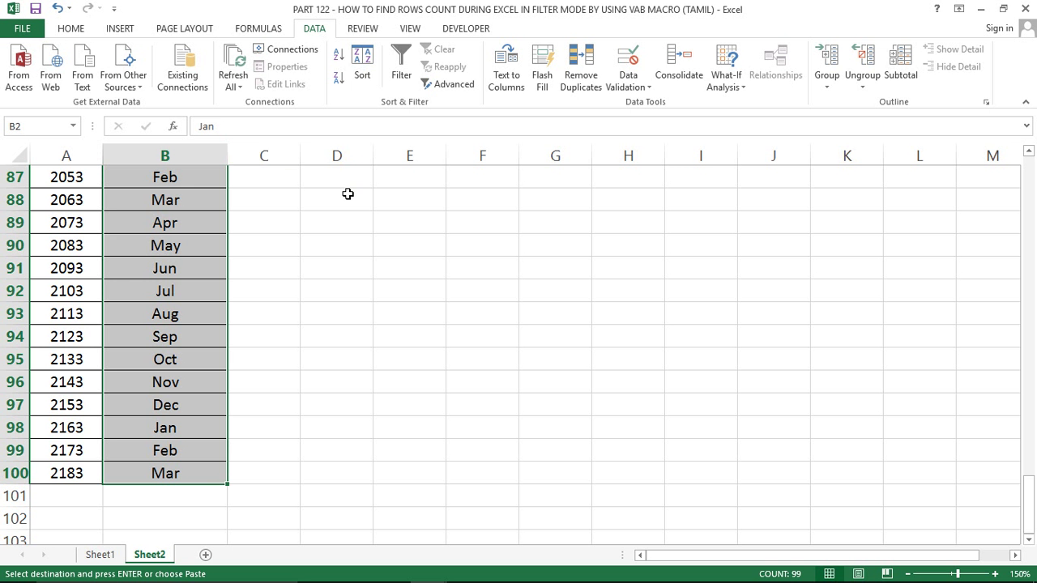
left_click(347, 195)
key("ctrl+Up")
key("Right")
key("Right")
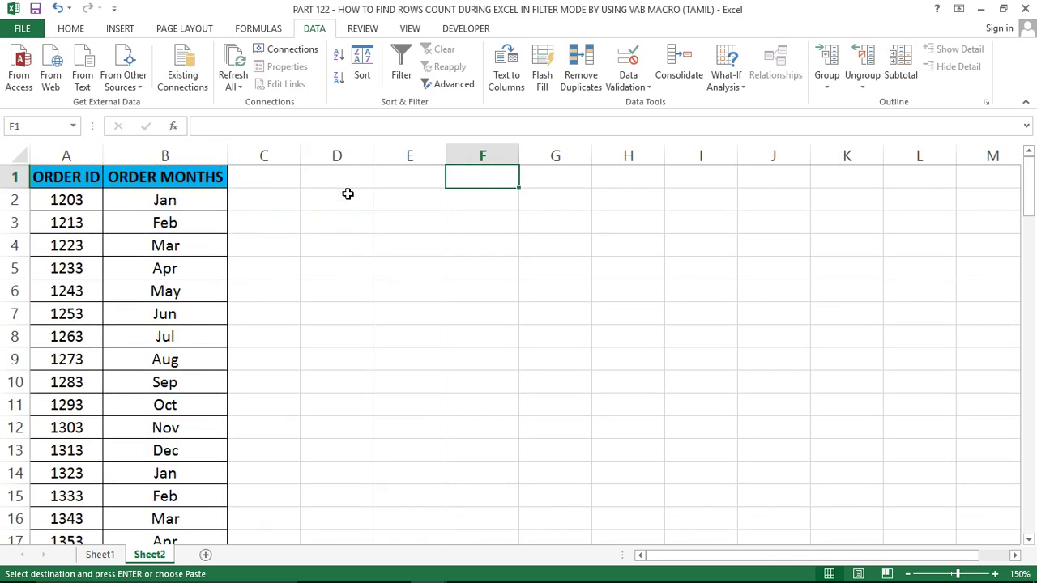
left_click(119, 28)
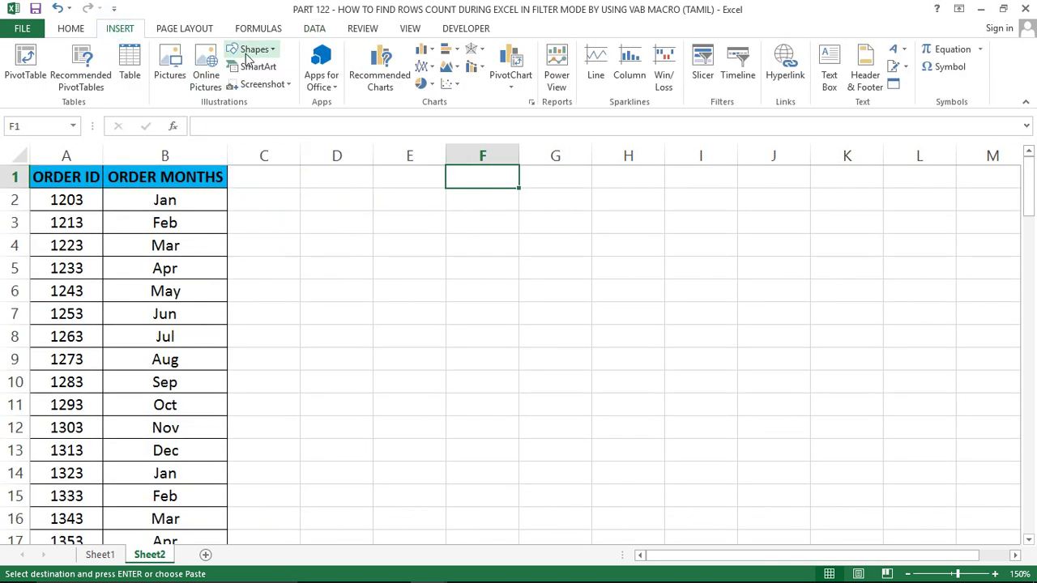
- Draw a rounded rectangle across E1:F1 and type the label 'To Find Row Count'
left_click(252, 50)
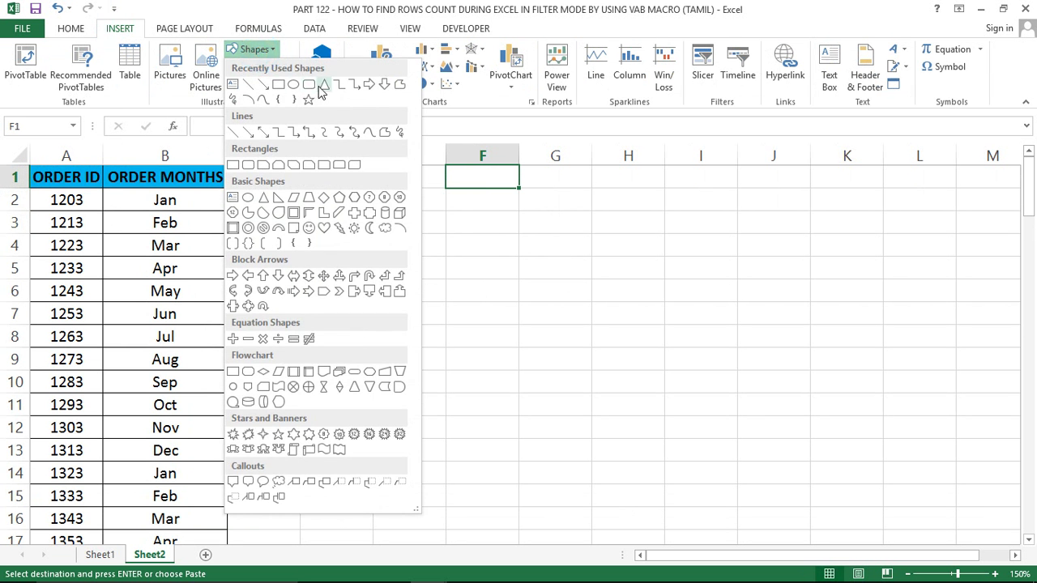
left_click(310, 85)
left_click_drag(417, 166, 524, 188)
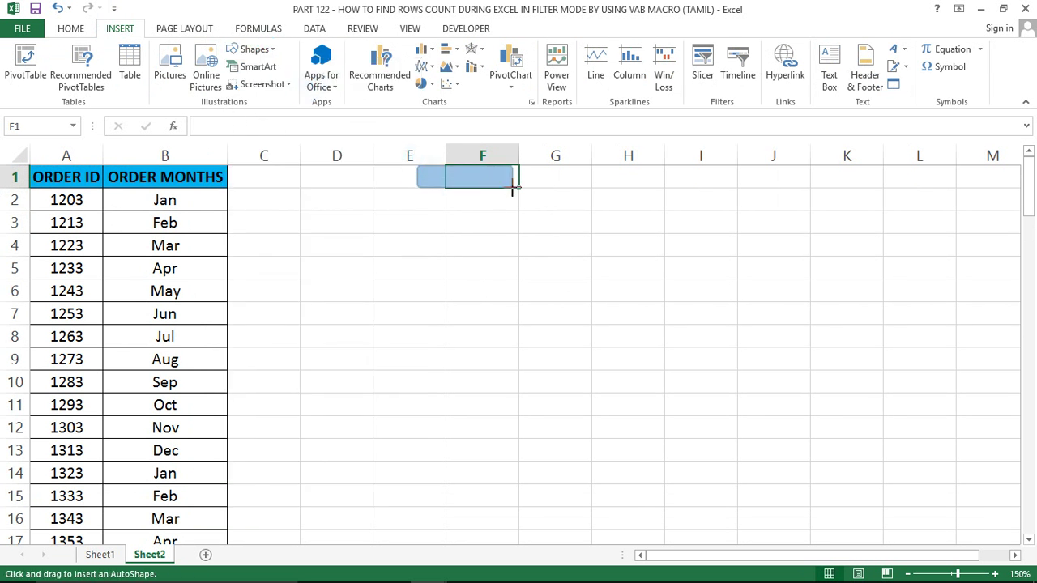
right_click(435, 179)
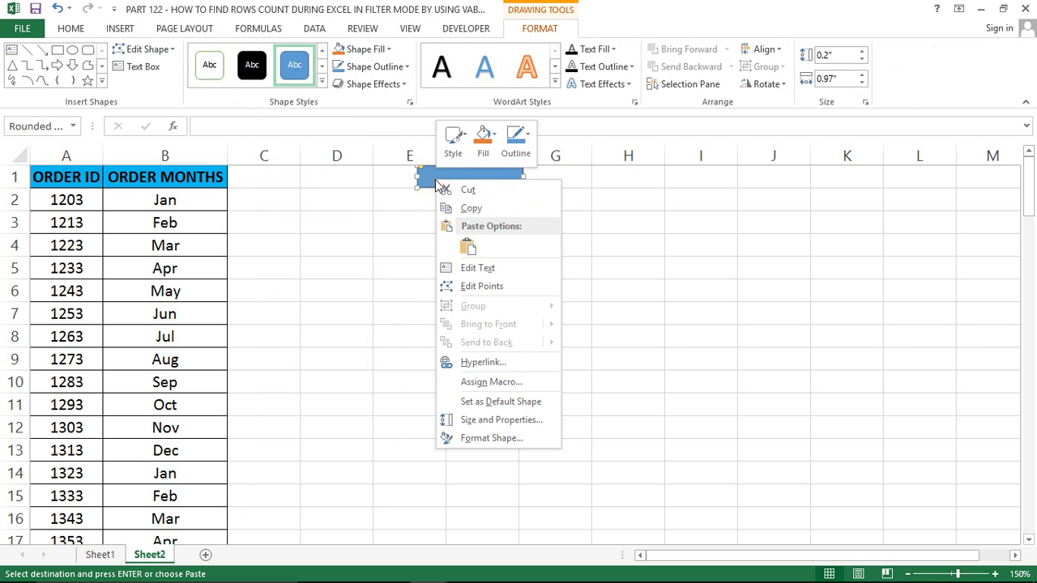
left_click(480, 270)
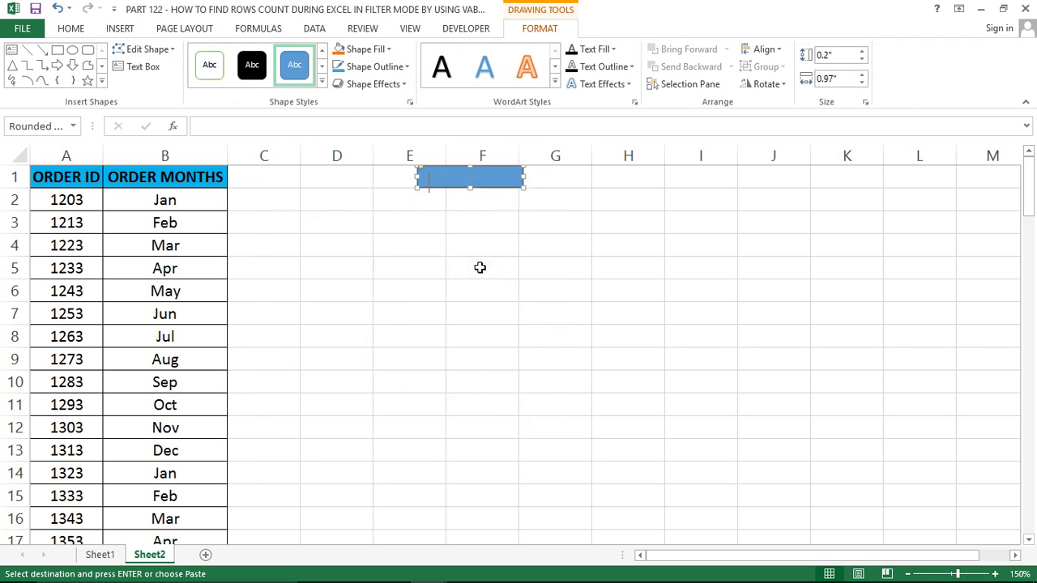
left_click(479, 171)
type("ToFind")
key("Return")
type("w")
- Make the label bold, dark-coloured, middle and center aligned, and widen the button to fit
key("shift+Home")
key("shift+Up")
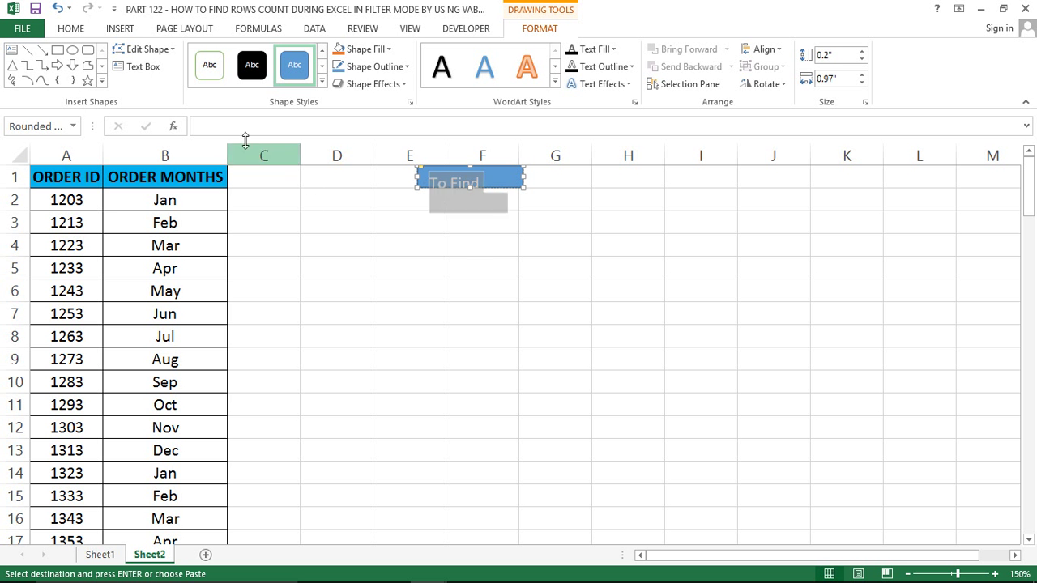
left_click(80, 30)
left_click(131, 78)
left_click(255, 80)
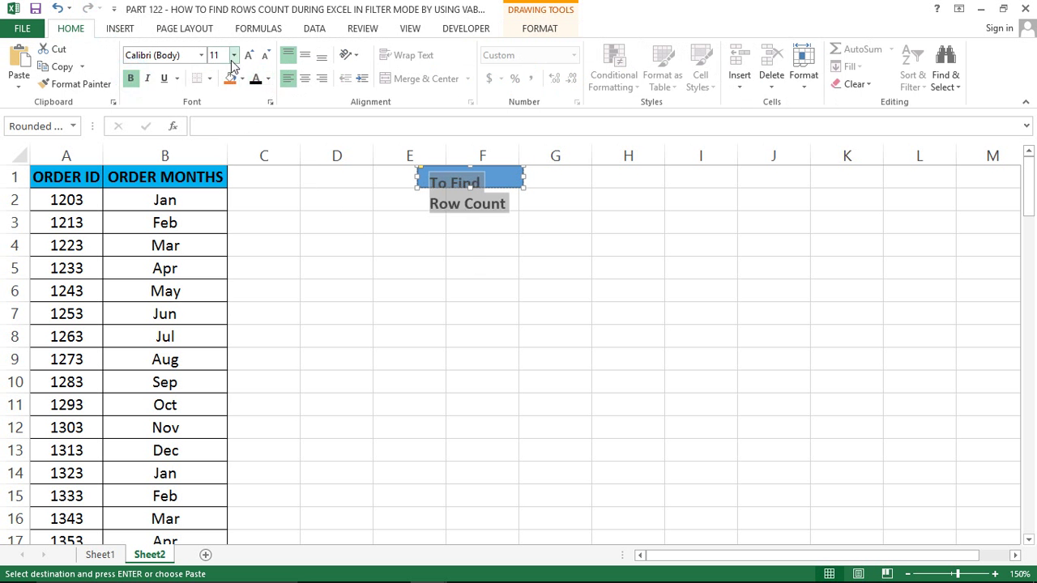
left_click(304, 54)
left_click(305, 79)
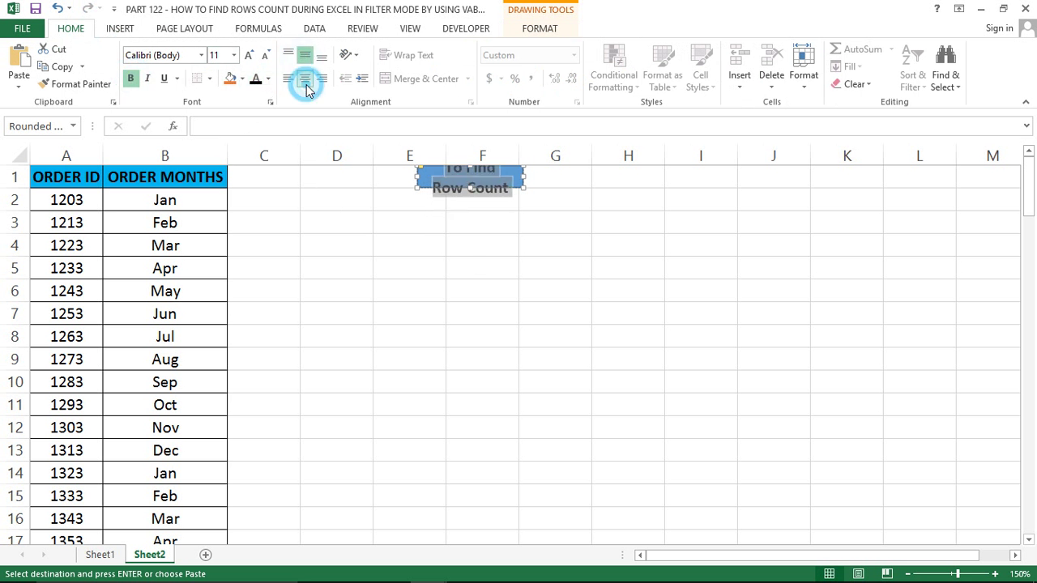
left_click(472, 221)
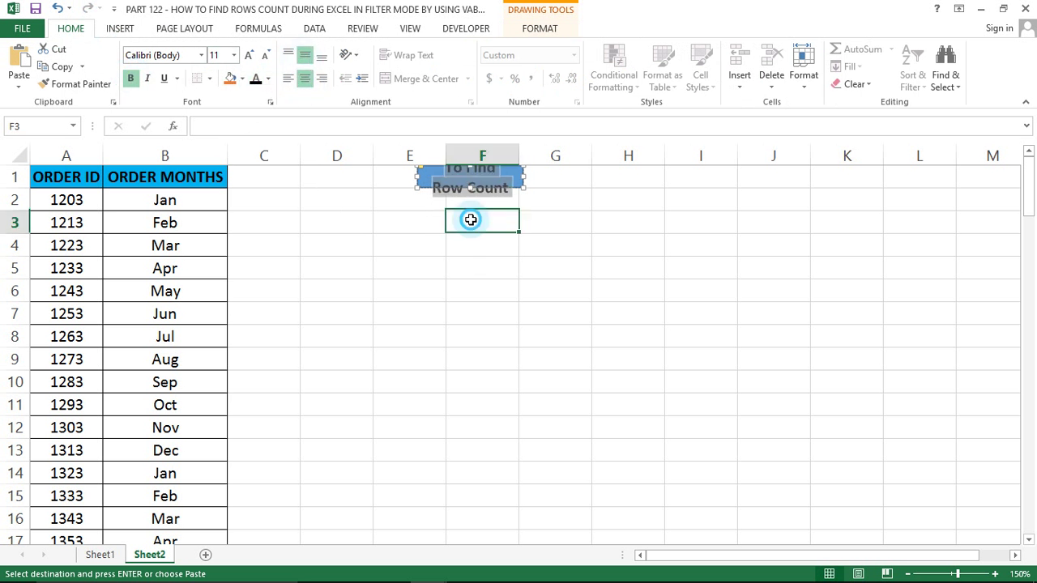
left_click(527, 175)
left_click_drag(527, 177, 591, 179)
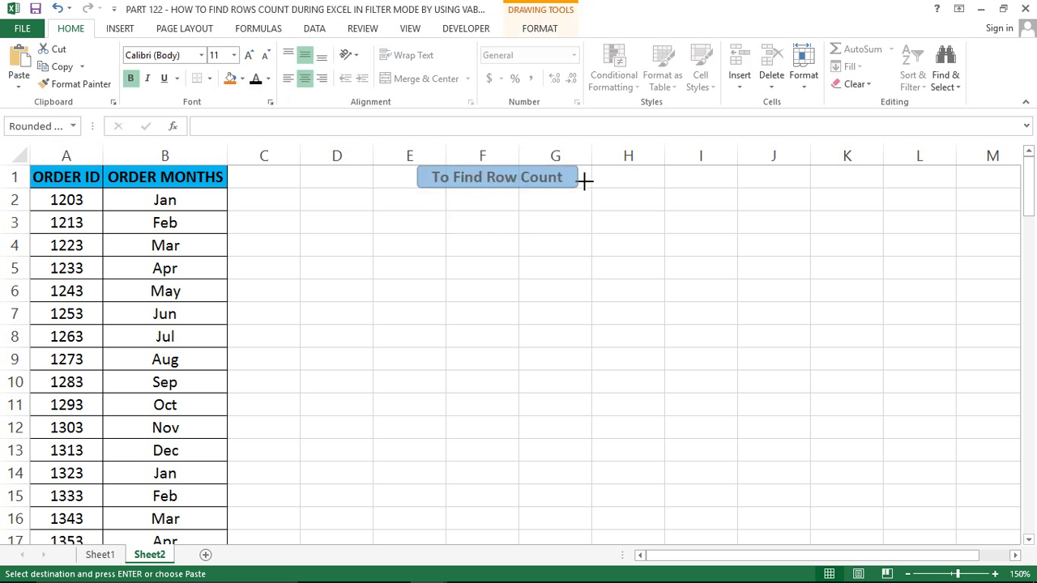
left_click(486, 223)
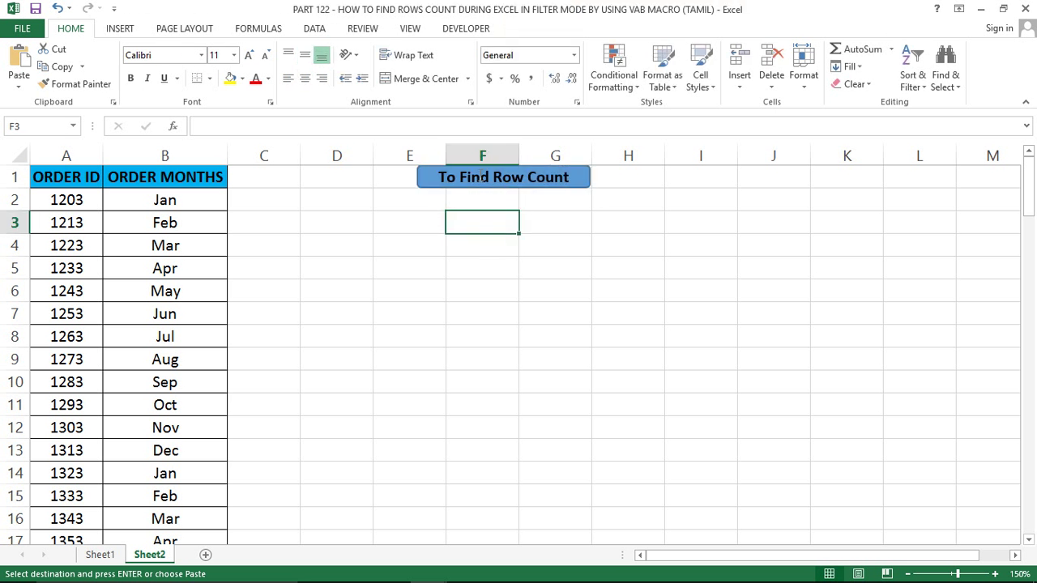
- Assign the ToFind_RowsCount macro to the button and run it on the full list
right_click(482, 177)
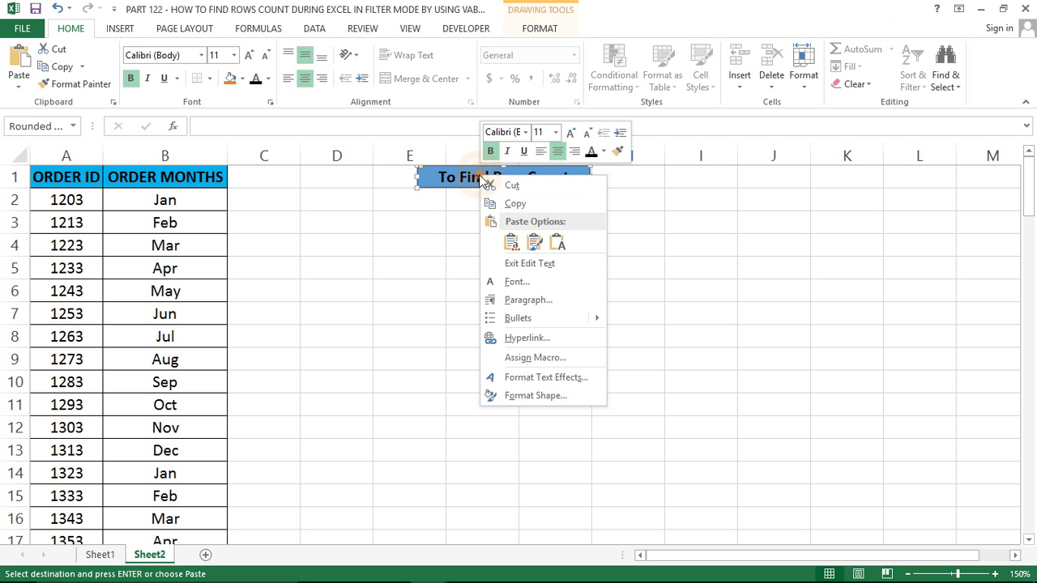
left_click(521, 359)
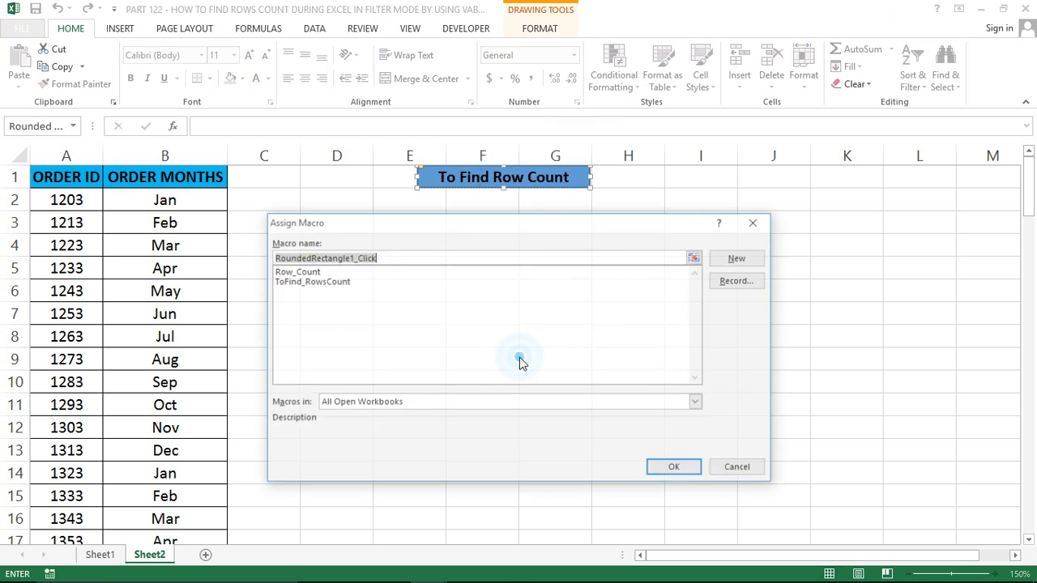
left_click(303, 282)
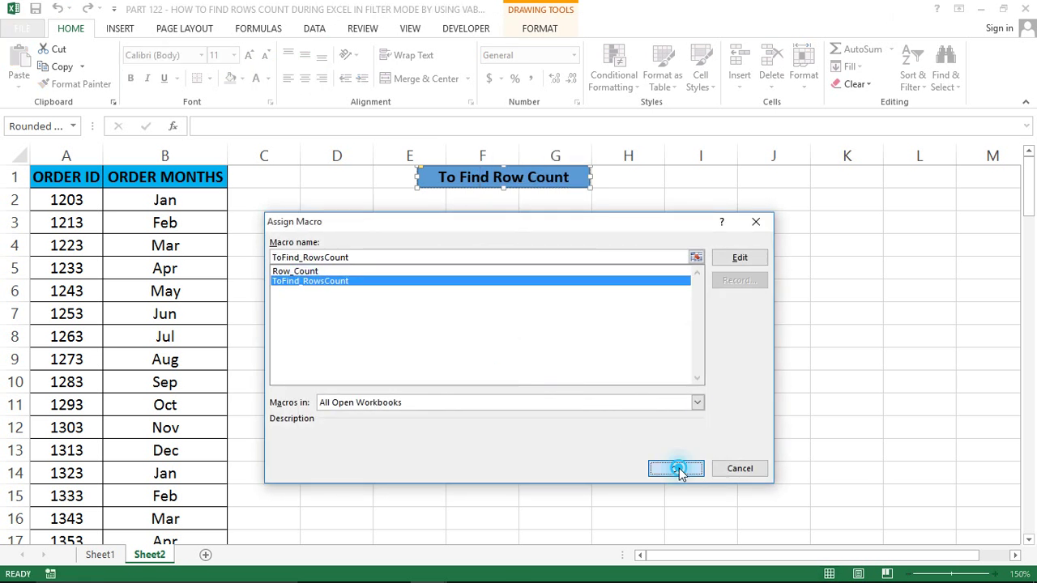
left_click(677, 469)
left_click(512, 285)
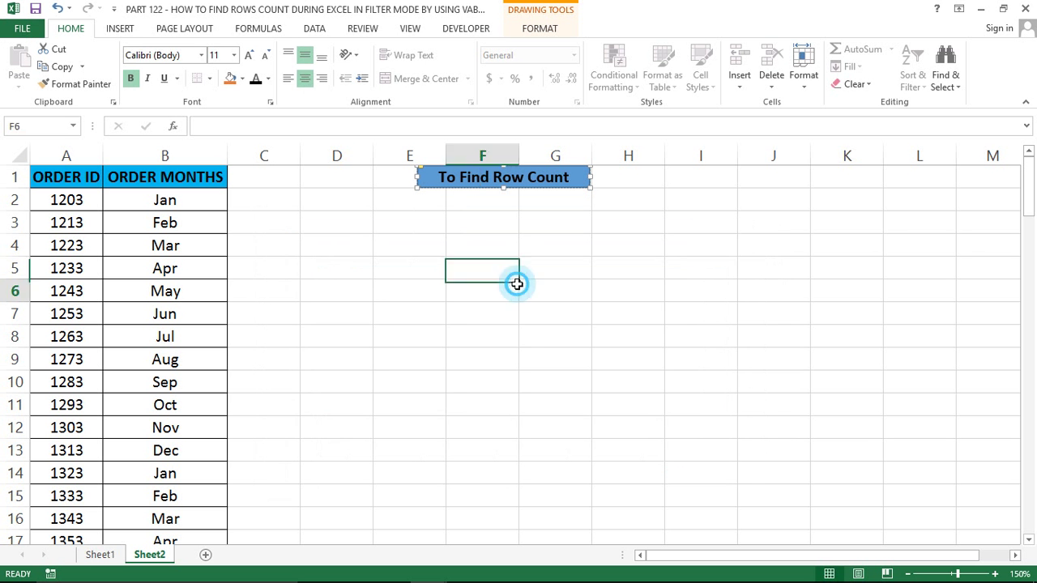
left_click(484, 181)
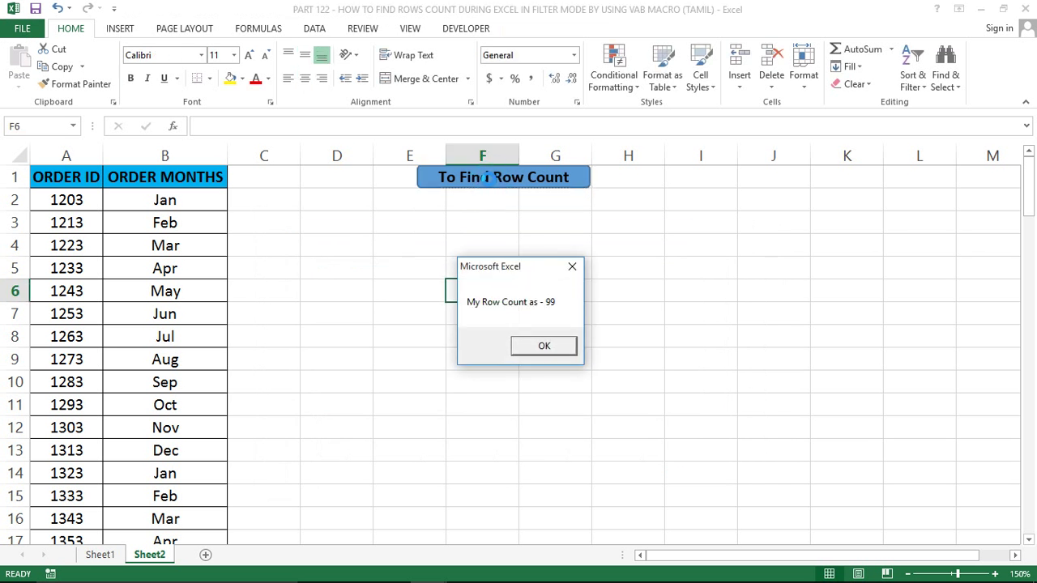
left_click(544, 346)
- Turn on filtering for the table headers
left_click(189, 174)
key("alt+a")
key("t")
key("Left")
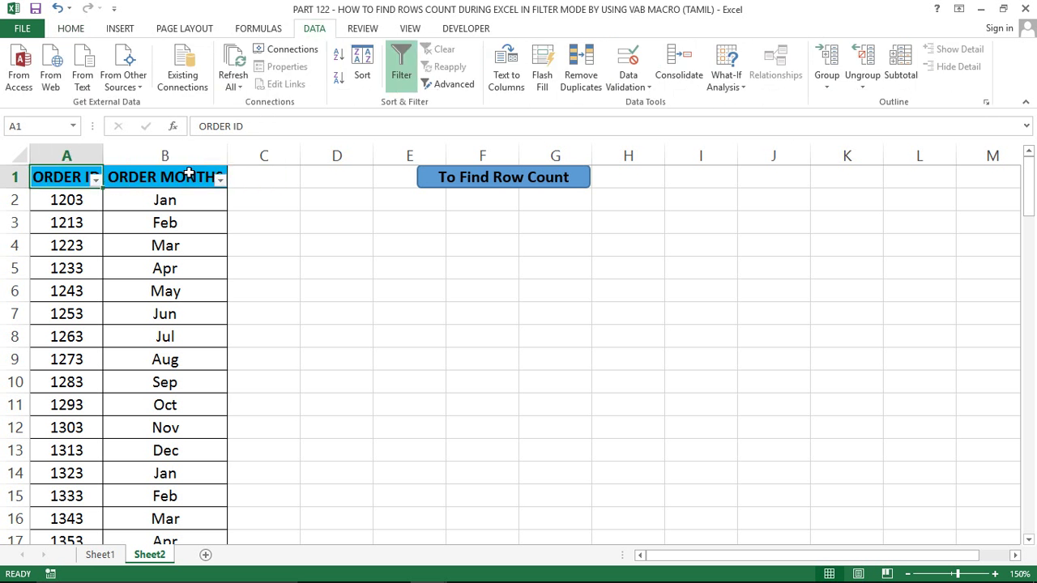
- Filter ORDER MONTHS to Feb and run the row-count button on the visible rows
left_click(188, 174)
key("alt+Down")
key("Tab")
key("space")
key("Down")
key("Down")
key("Down")
key("Down")
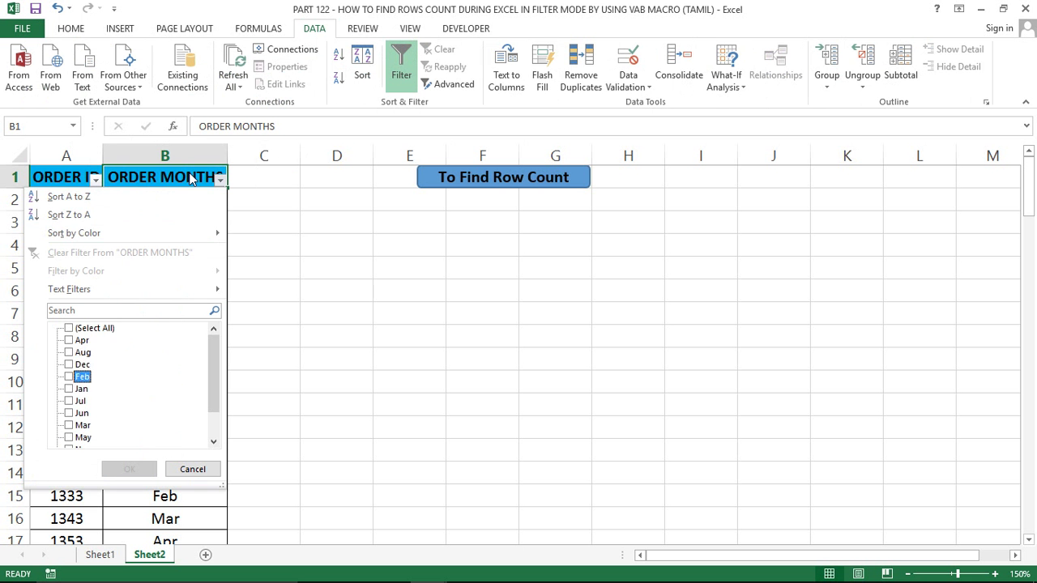
key("space")
key("Return")
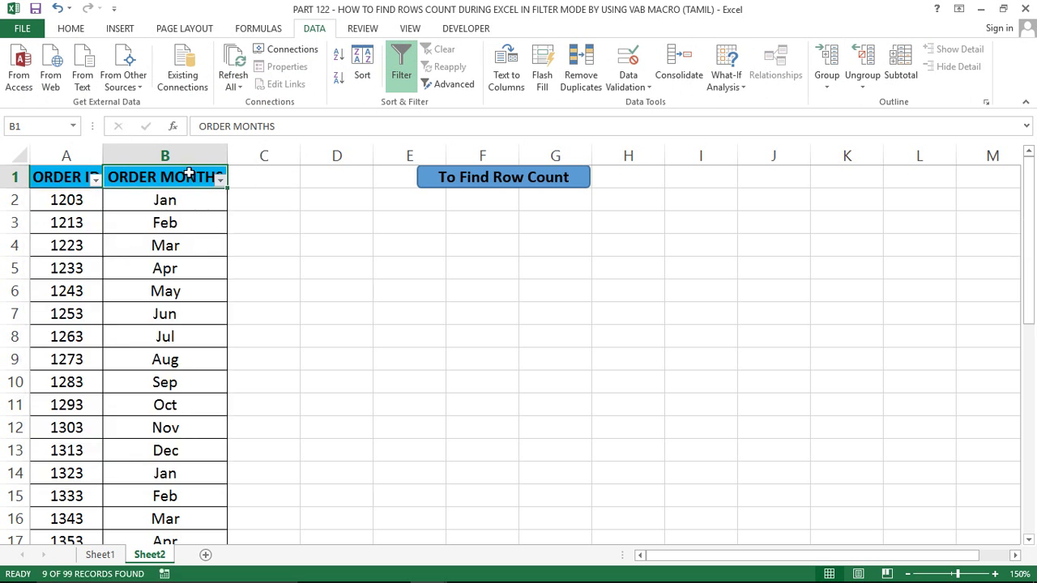
key("Down")
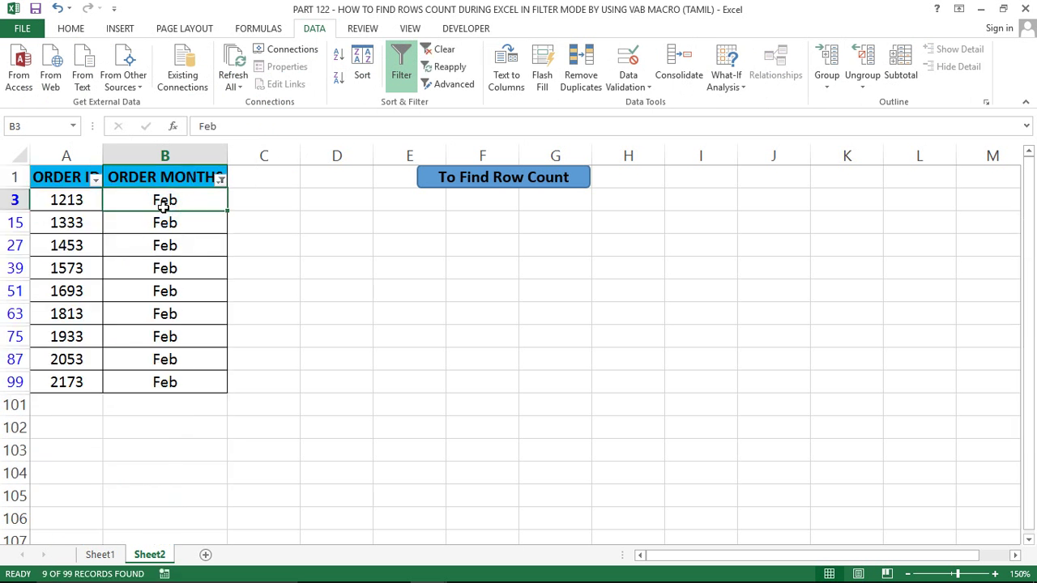
key("ctrl+shift+Down")
key("Right")
key("Right")
key("Right")
key("Right")
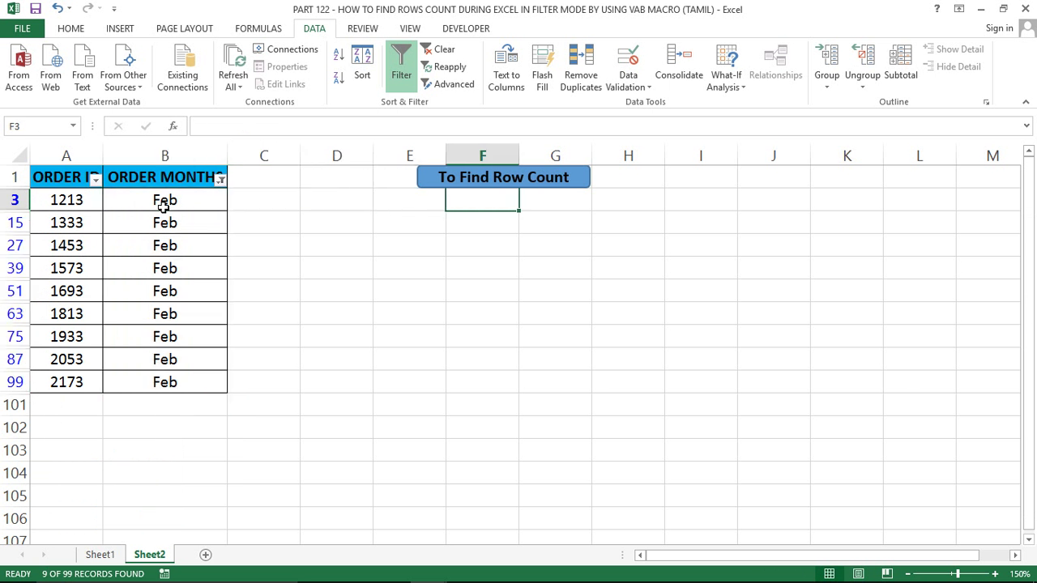
left_click(377, 259)
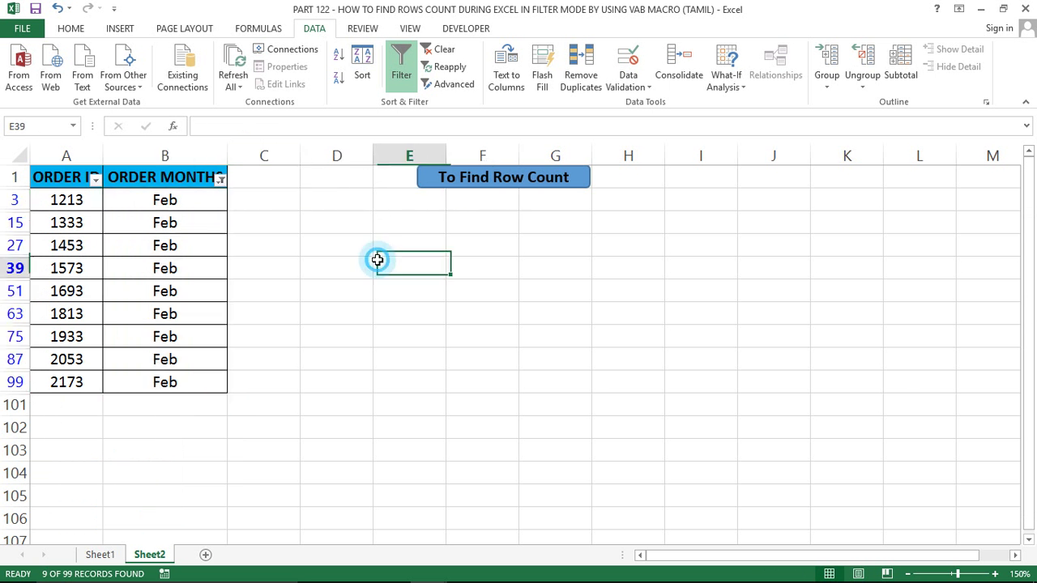
left_click(509, 188)
left_click(530, 347)
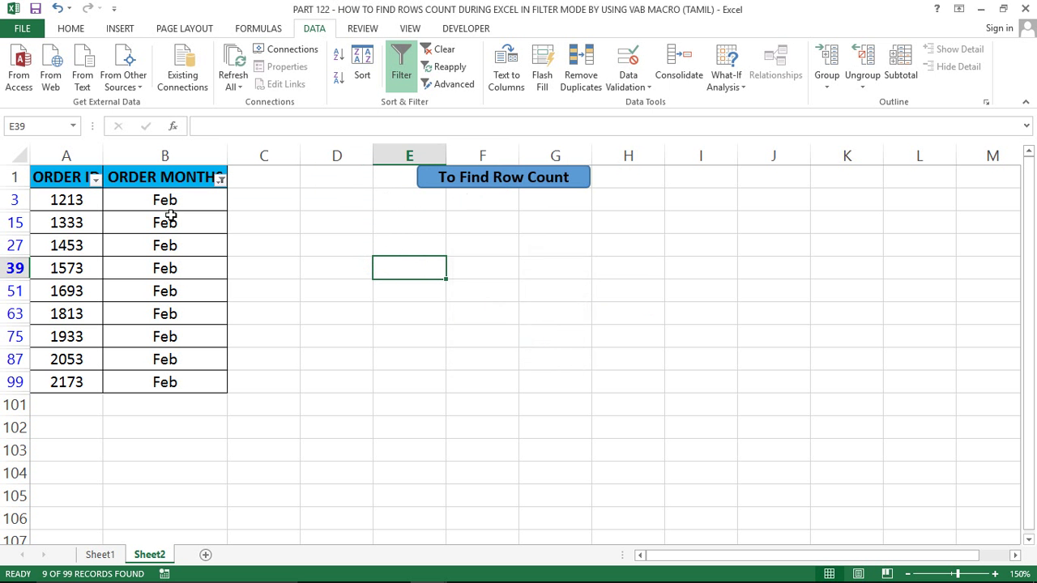
- Switch the ORDER MONTHS filter to Apr and run the button, reporting 8 rows
left_click(222, 182)
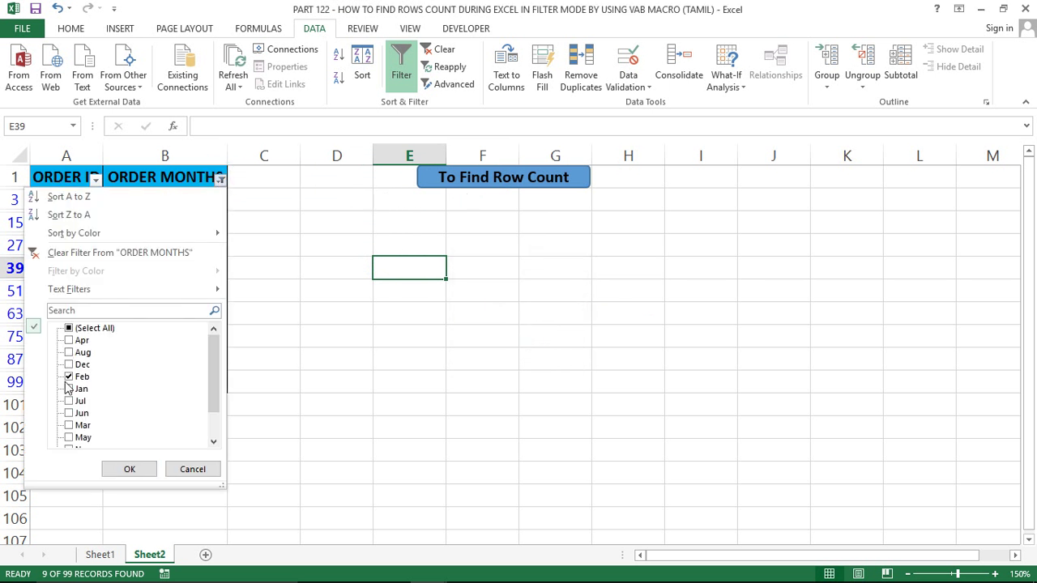
left_click(70, 377)
left_click(69, 340)
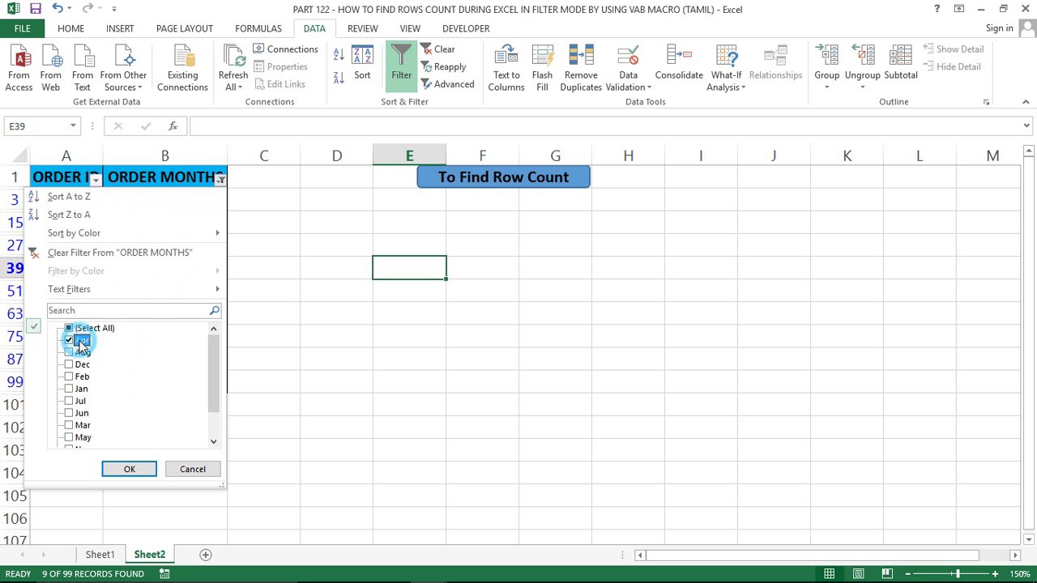
left_click(123, 469)
left_click(316, 335)
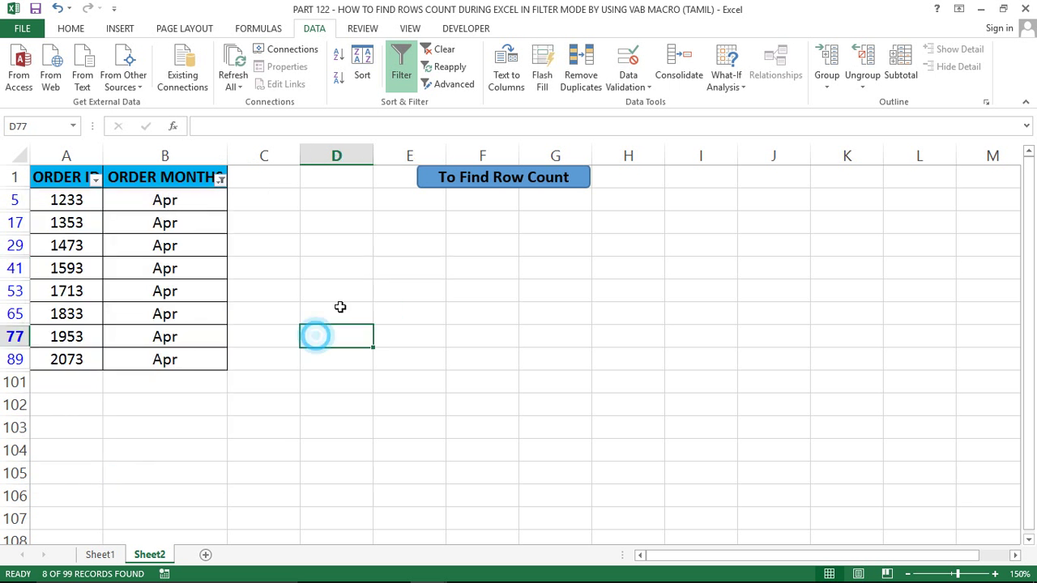
left_click(505, 179)
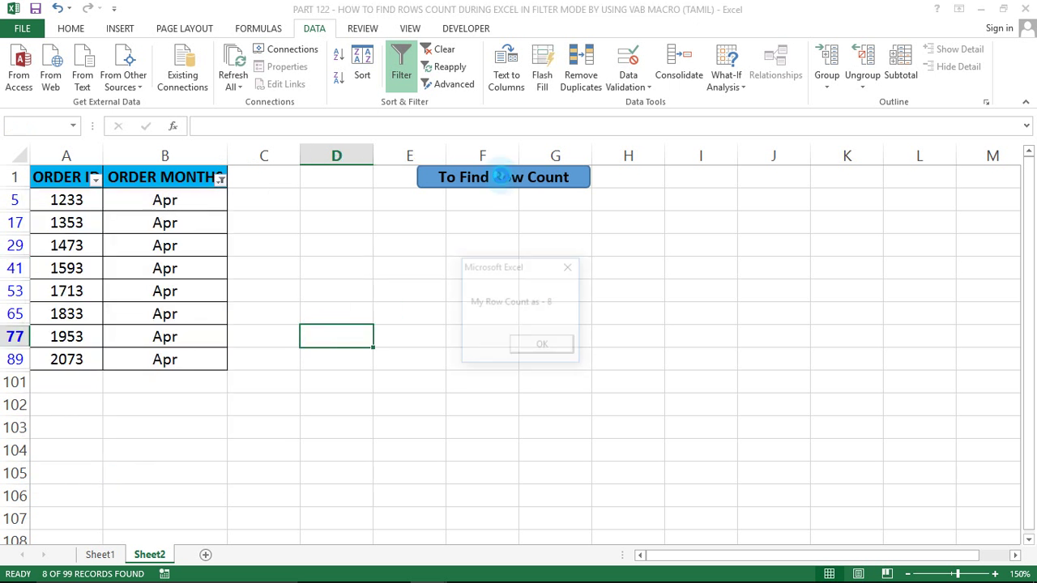
left_click(543, 346)
- Select the visible Apr cells in the ORDER MONTHS column to check the count
left_click(176, 214)
key("ctrl+Up")
key("Down")
key("ctrl+shift+Down")
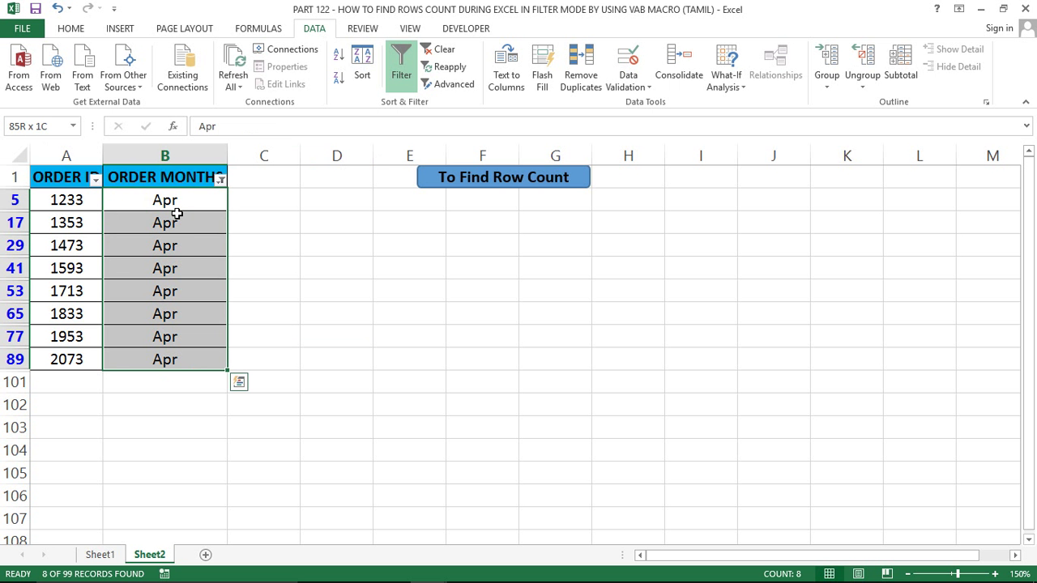
key("ctrl+Up")
key("Down")
key("ctrl+Up")
key("Down")
key("ctrl+shift+Down")
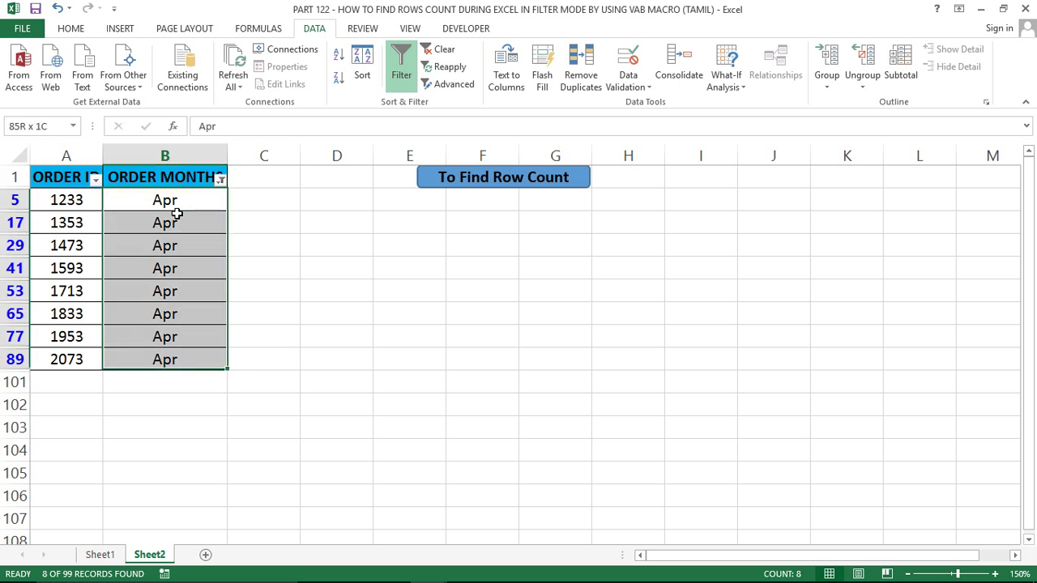
key("ctrl+Up")
key("Left")
- Clear the Apr filter and turn filtering off on the table headers
key("alt")
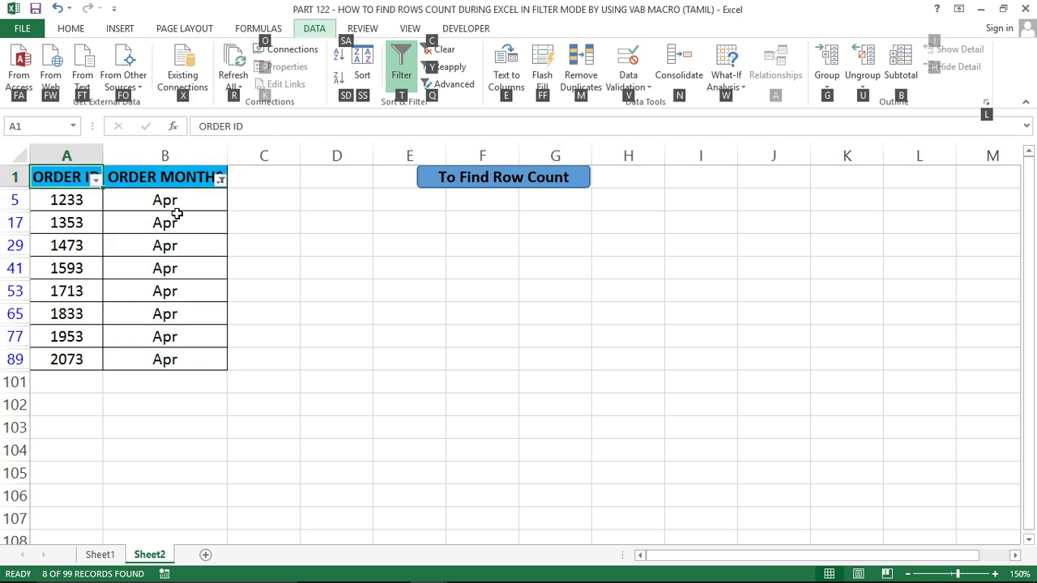
key("t")
key("alt+a")
key("t")
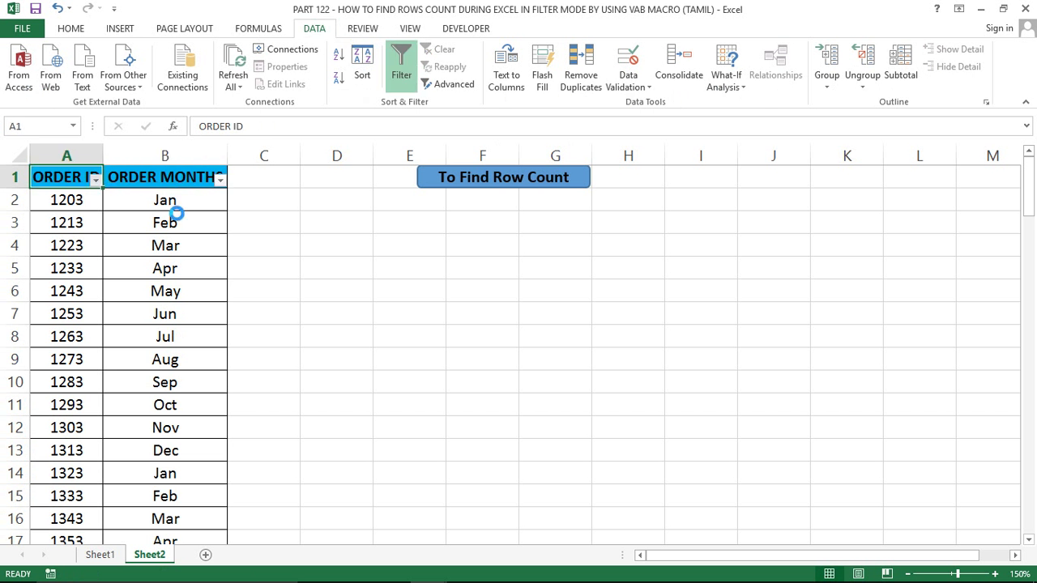
key("alt+Down")
key("Escape")
key("alt+a")
key("t")
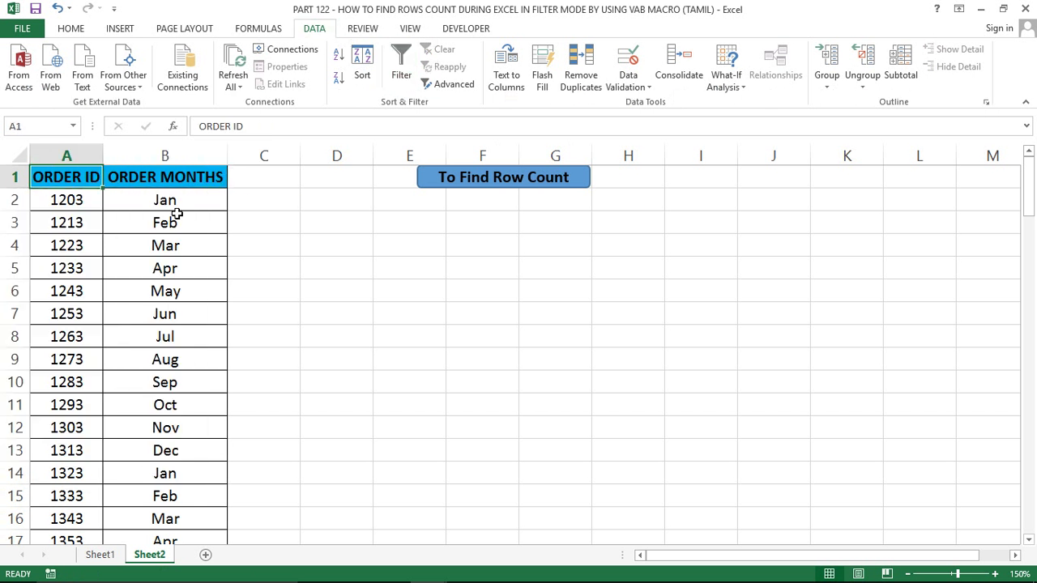
- Select the ORDER ID values and ORDER MONTHS column to review all 99 rows
key("ctrl+shift+Down")
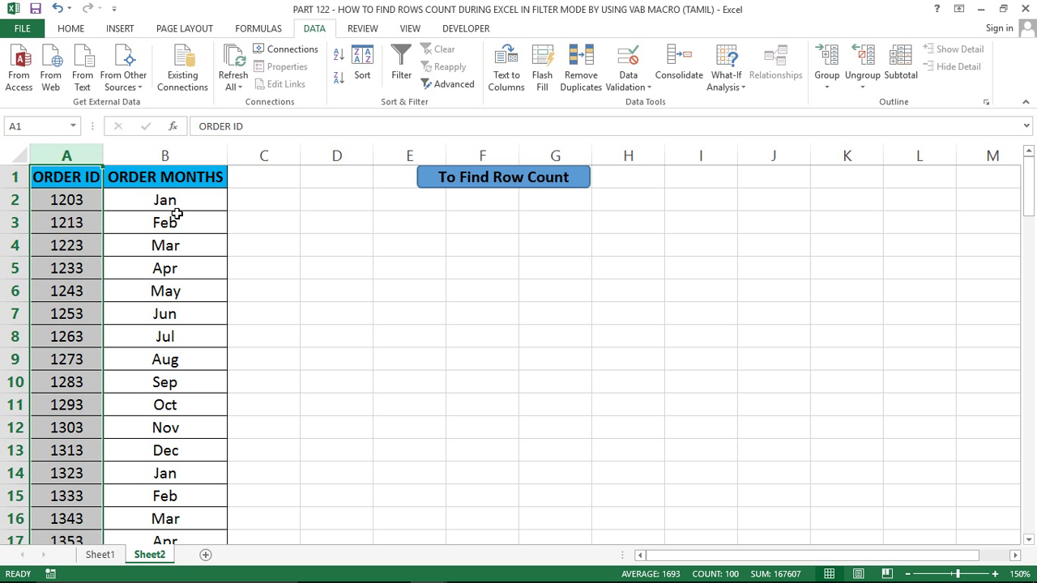
left_click(170, 156)
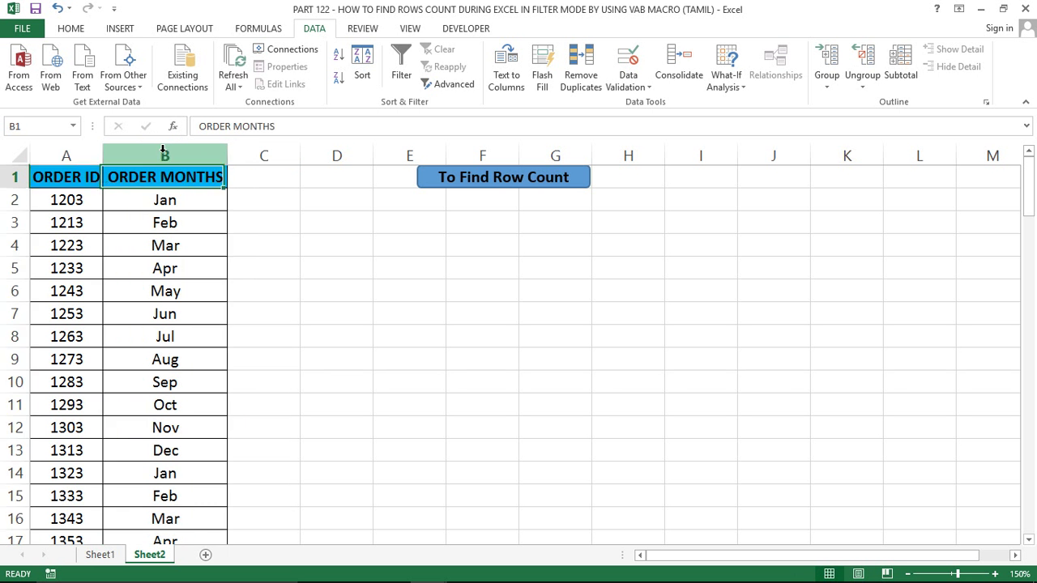
key("ctrl+Home")
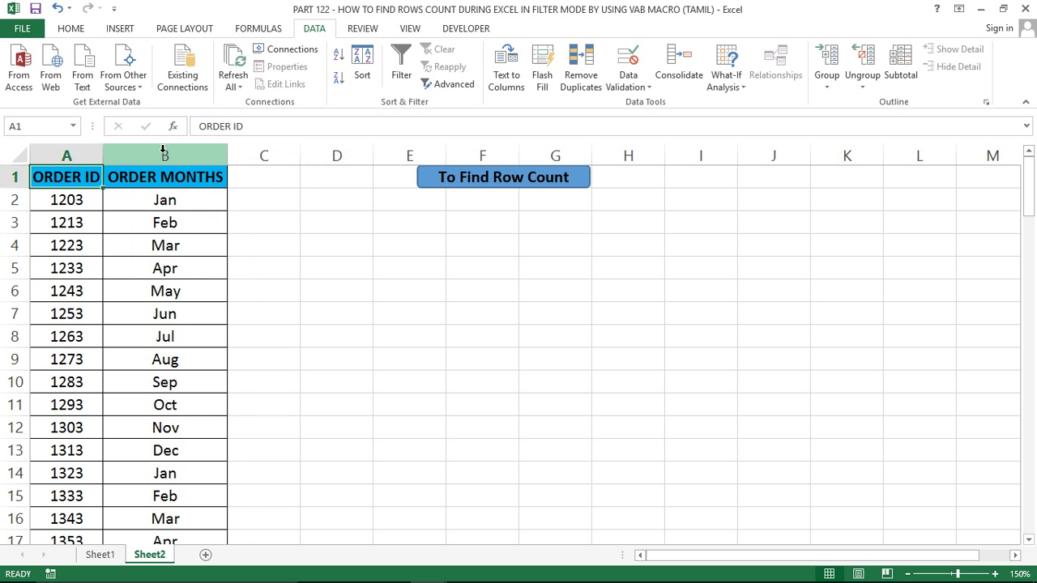
left_click(219, 238)
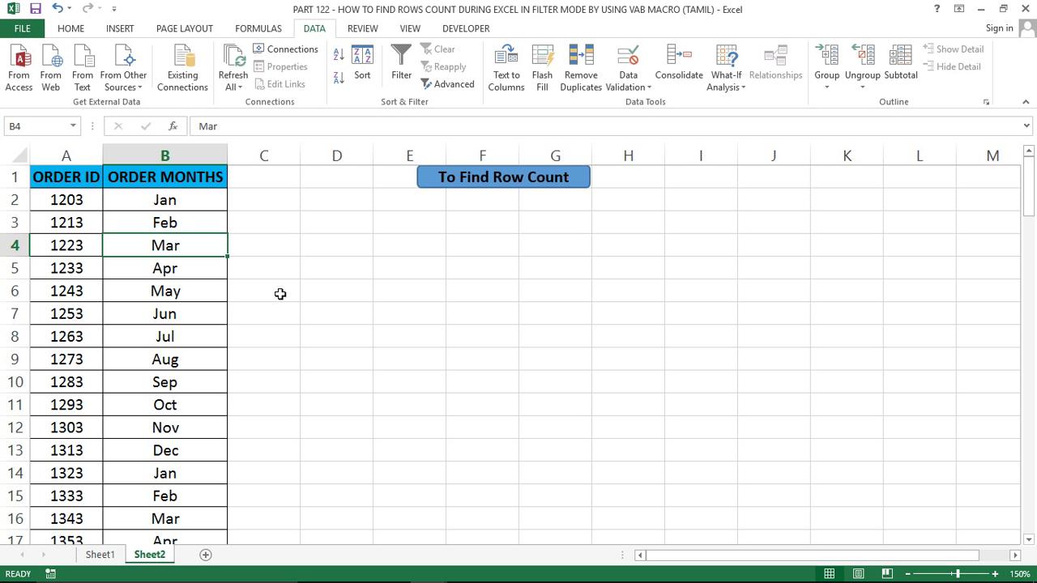
left_click(315, 292)
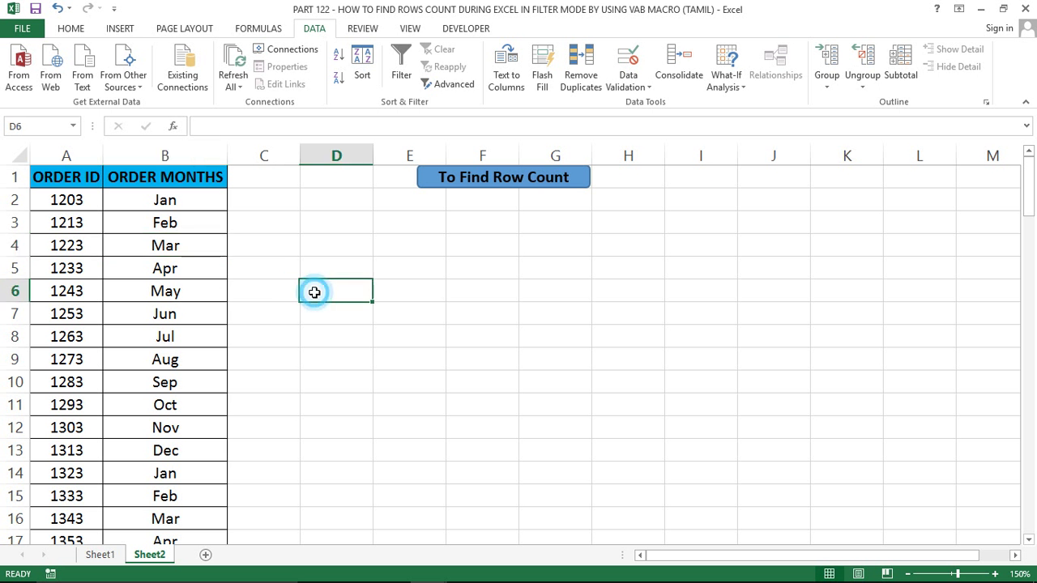